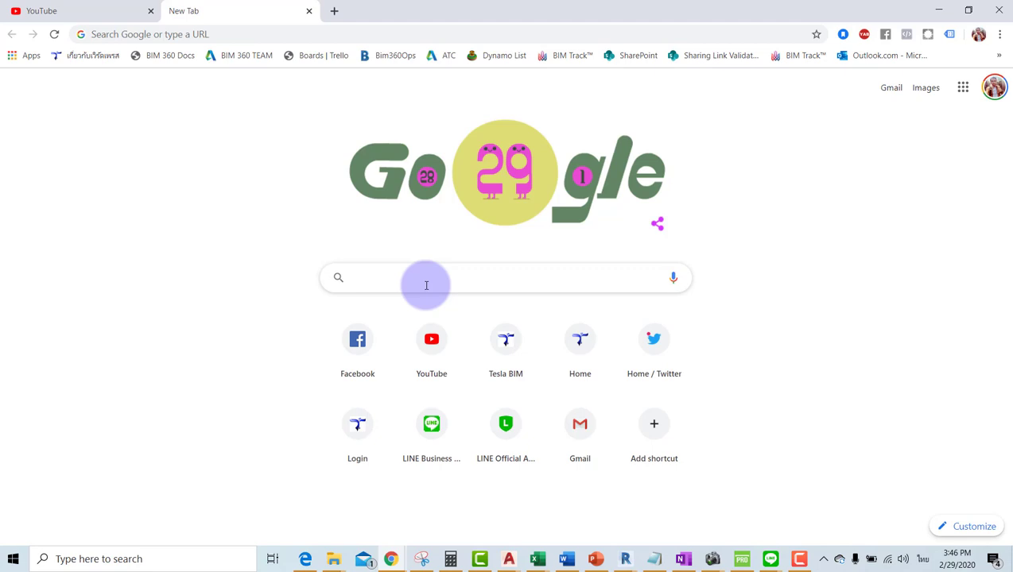
Search Google for 'revit student' after switching input from Thai to English.
text(พำ)
key(BackSpace)
key(BackSpace)
key(grave)
text(revi)
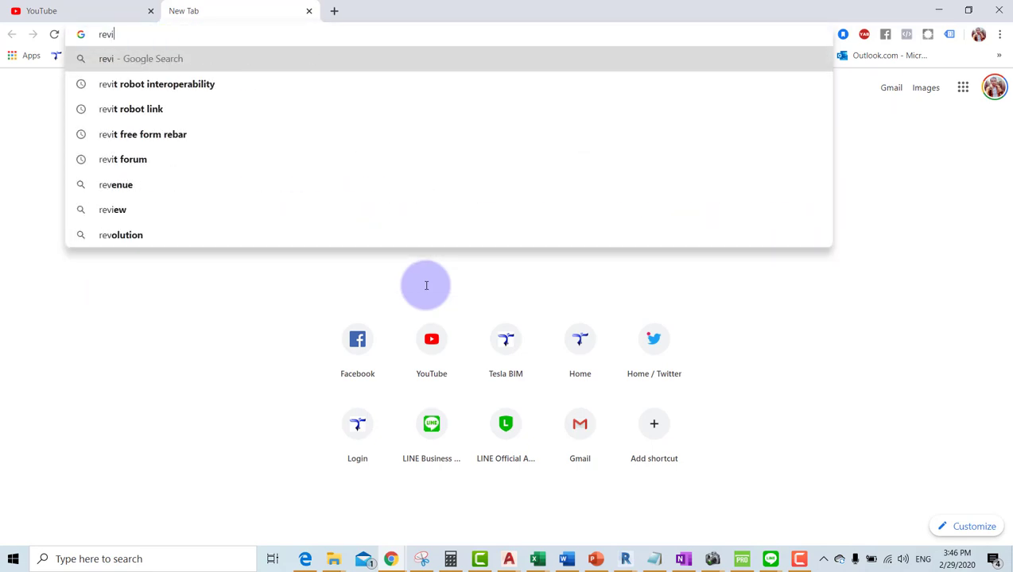
text(t student)
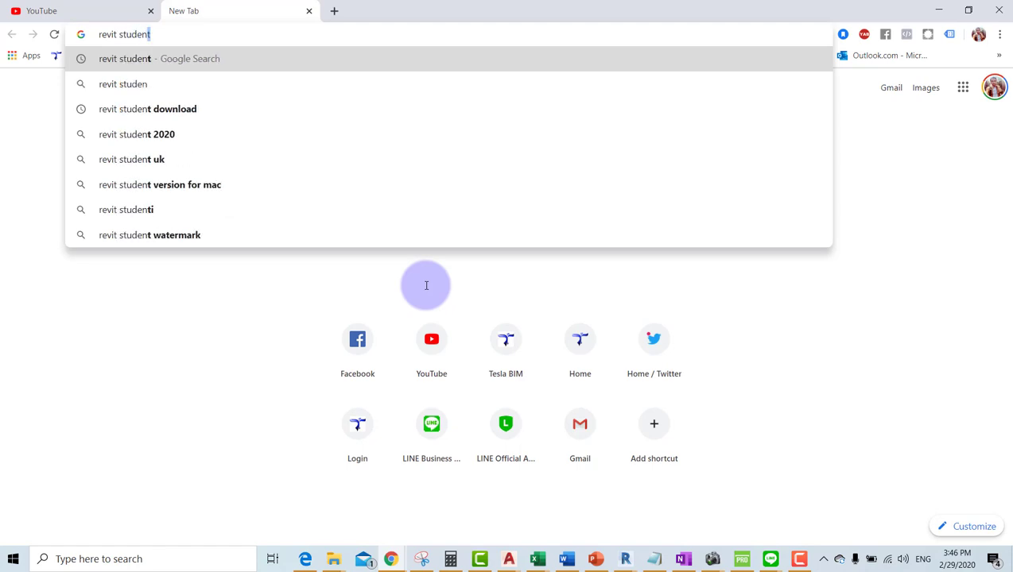
key(Return)
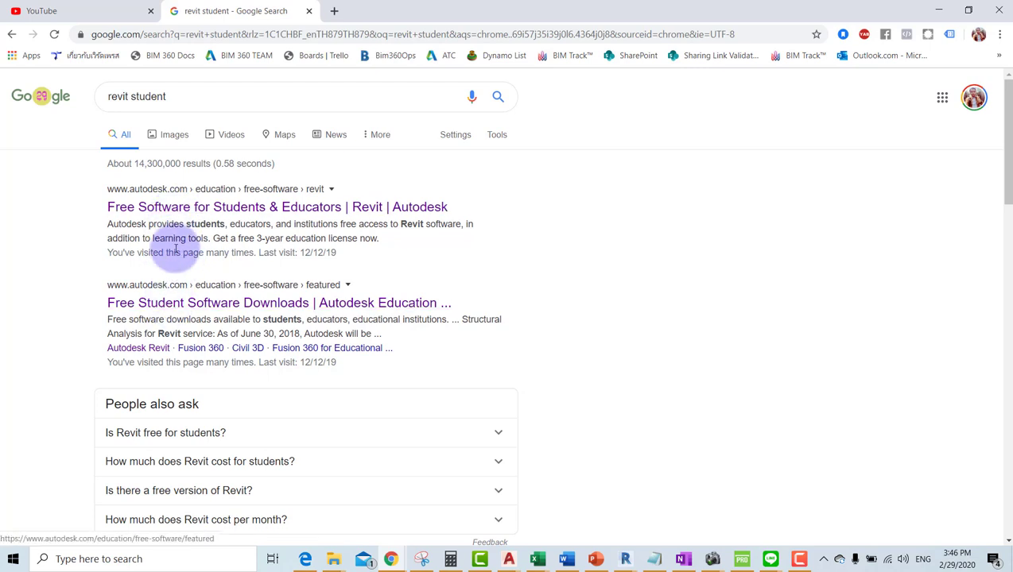
Open the 'Free Software for Students & Educators | Revit' result and scroll to the account buttons.
click(199, 208)
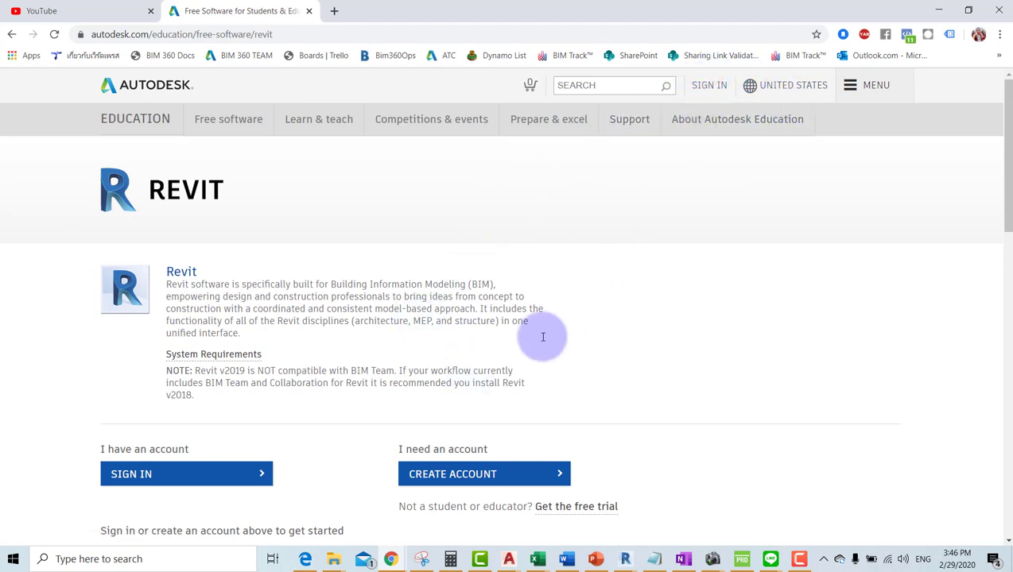
scroll(520, 346, down, 2)
scroll(400, 395, down, 1)
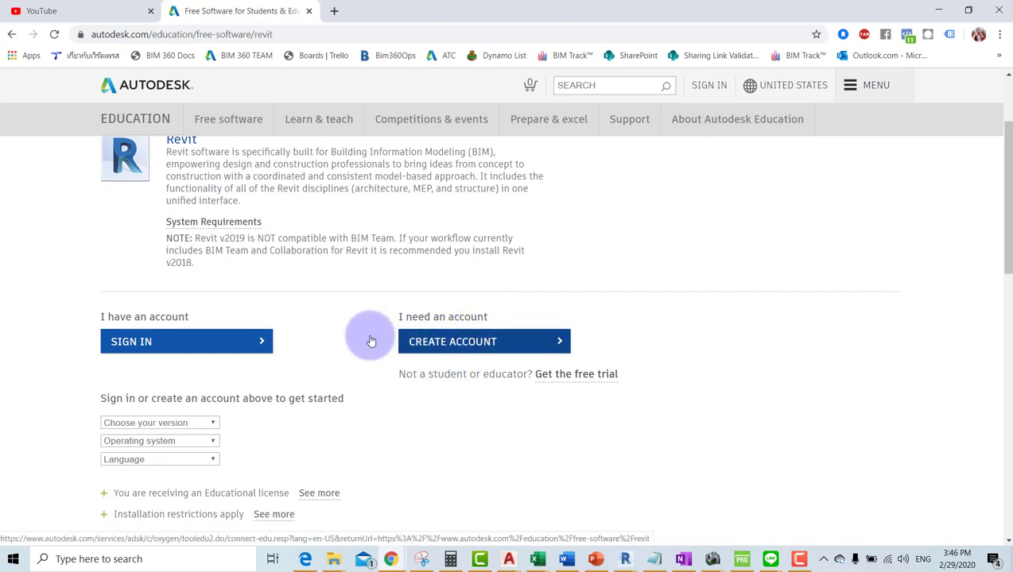
scroll(354, 340, up, 1)
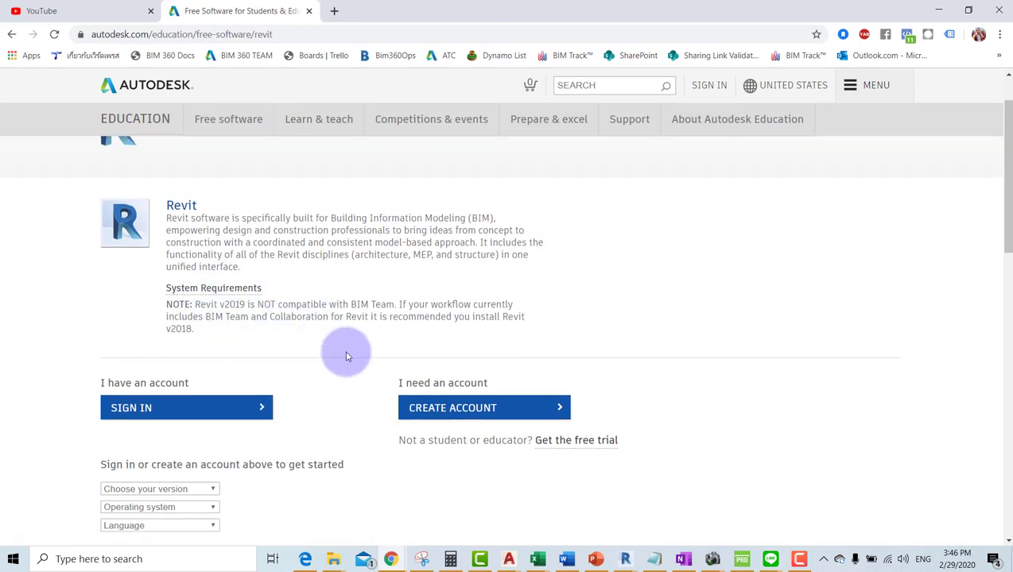
scroll(346, 356, down, 1)
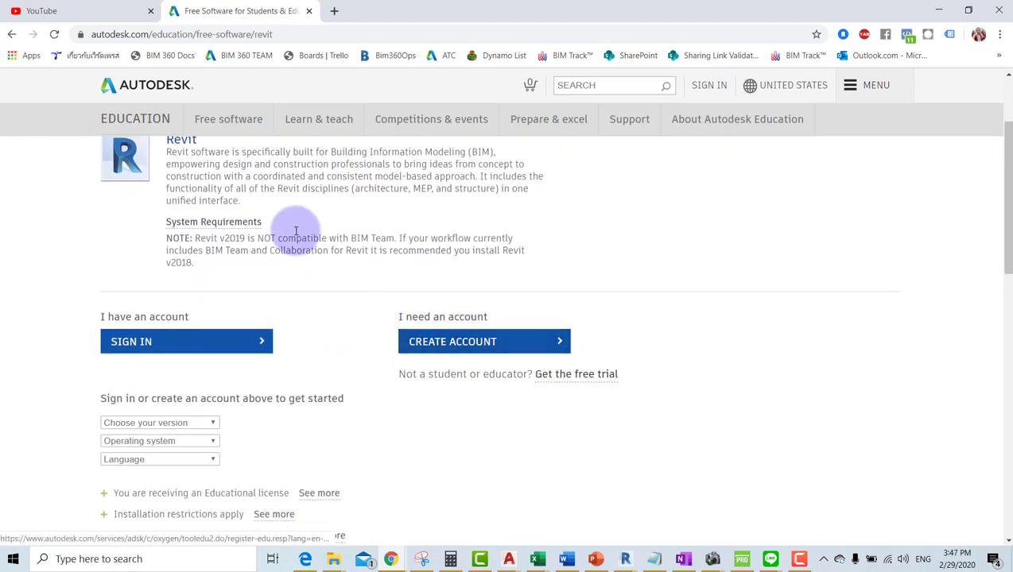
Start a new education account as a Thailand Student at a University/Post-Secondary institution.
click(475, 342)
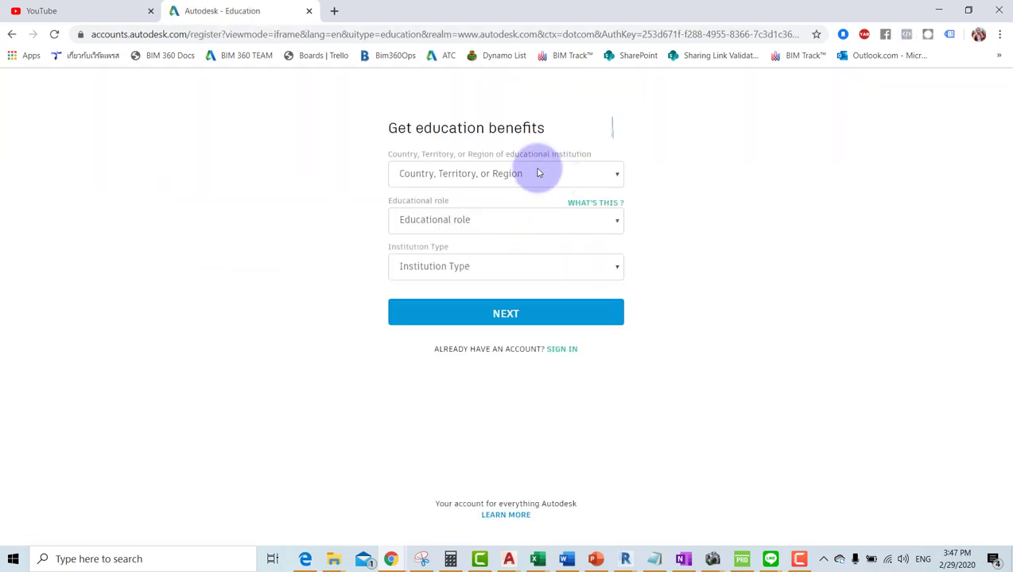
click(533, 174)
scroll(501, 242, down, 5)
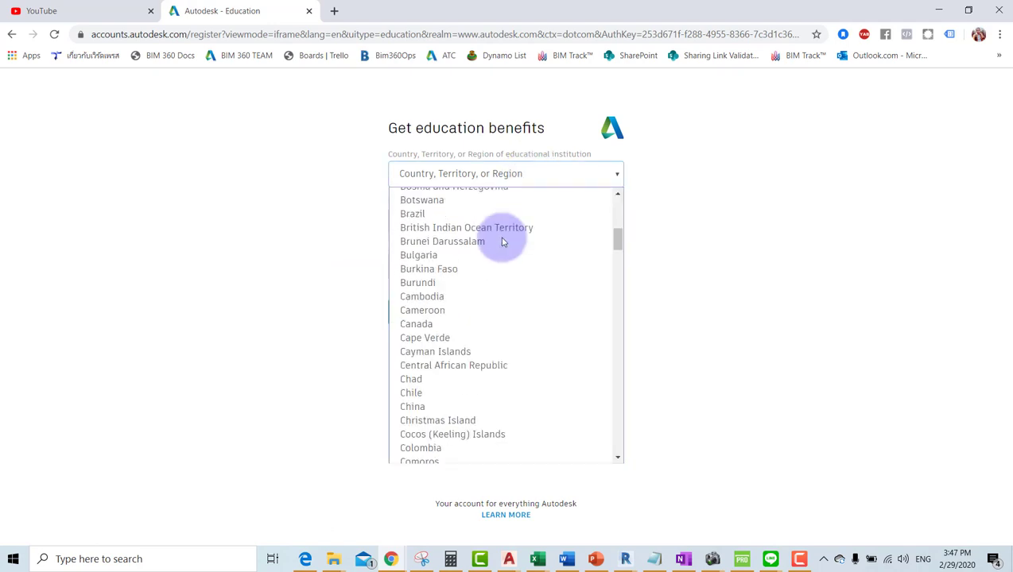
scroll(502, 242, down, 4)
scroll(492, 247, down, 20)
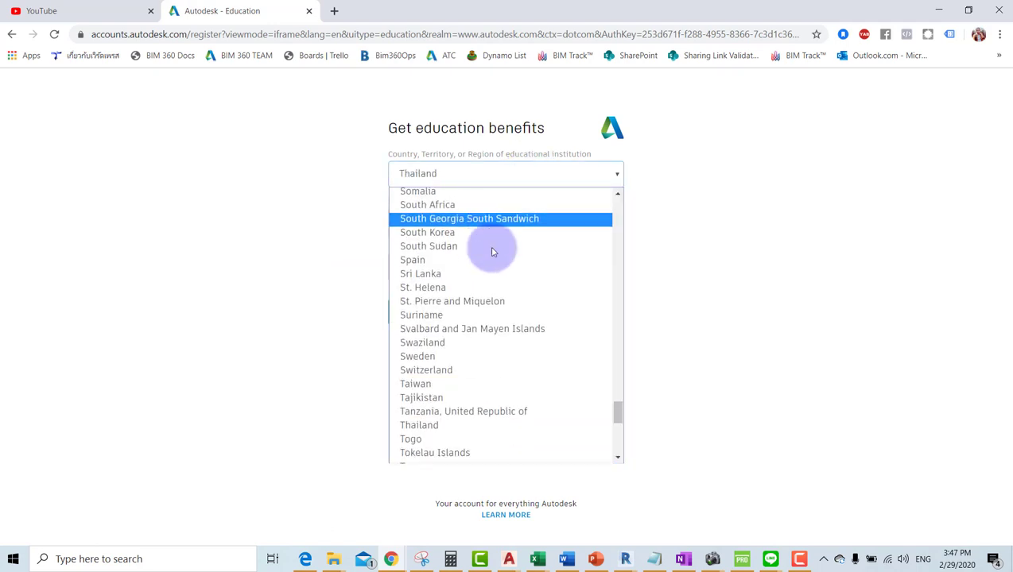
scroll(457, 290, down, 5)
scroll(437, 324, up, 10)
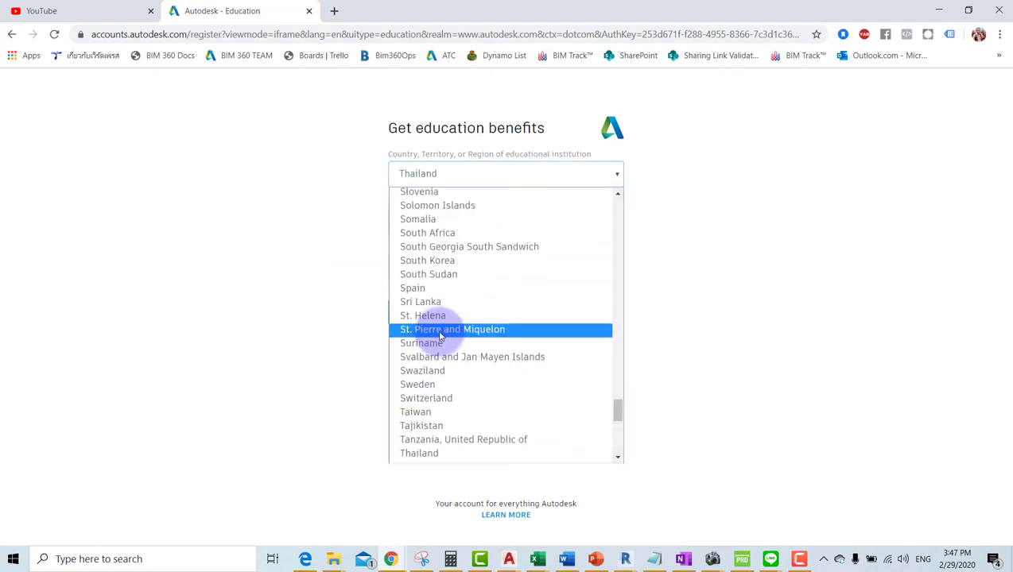
click(422, 454)
click(466, 223)
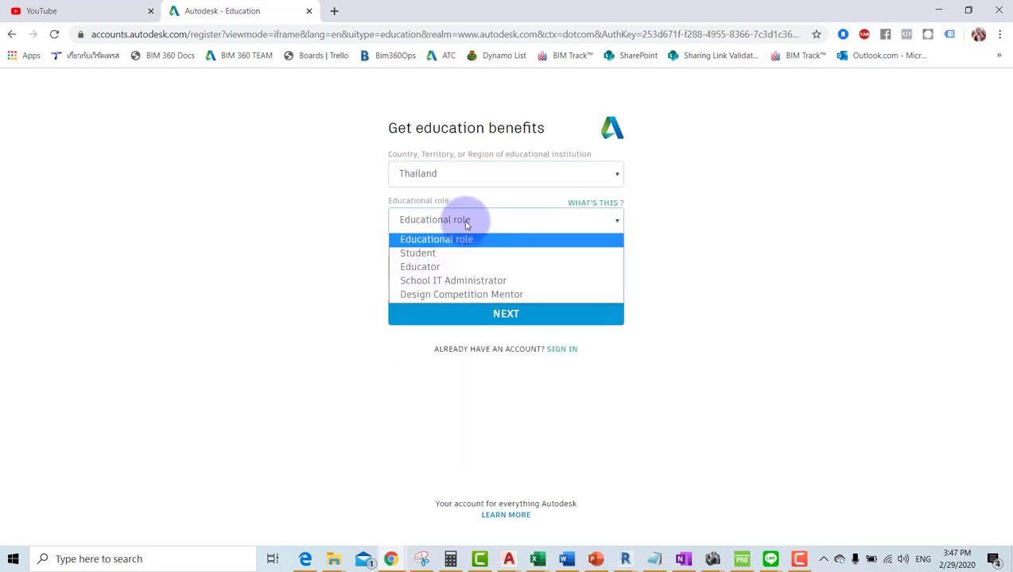
click(441, 252)
click(511, 269)
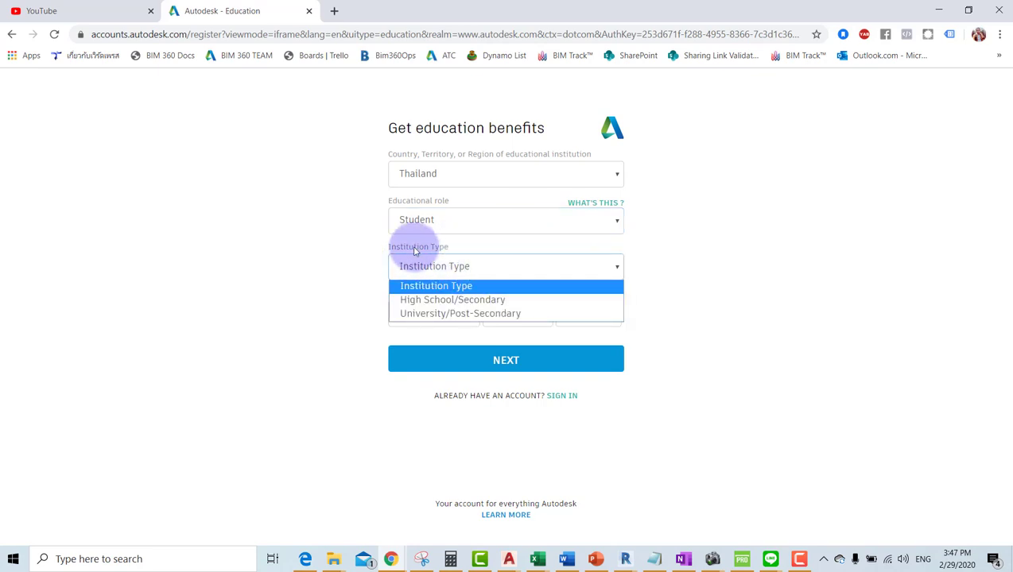
click(449, 313)
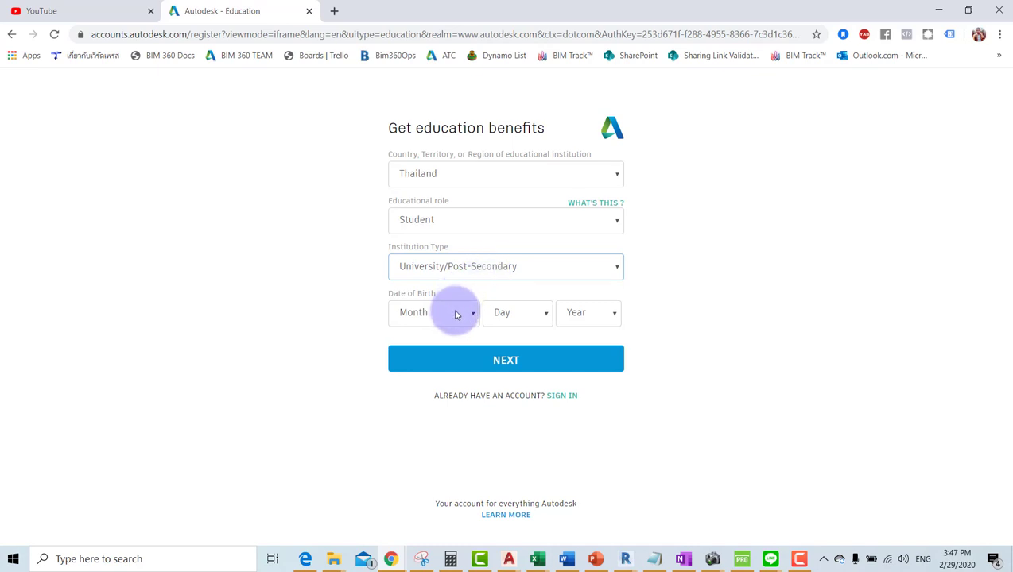
Pick the birth month, day and year, and submit the education details.
click(457, 314)
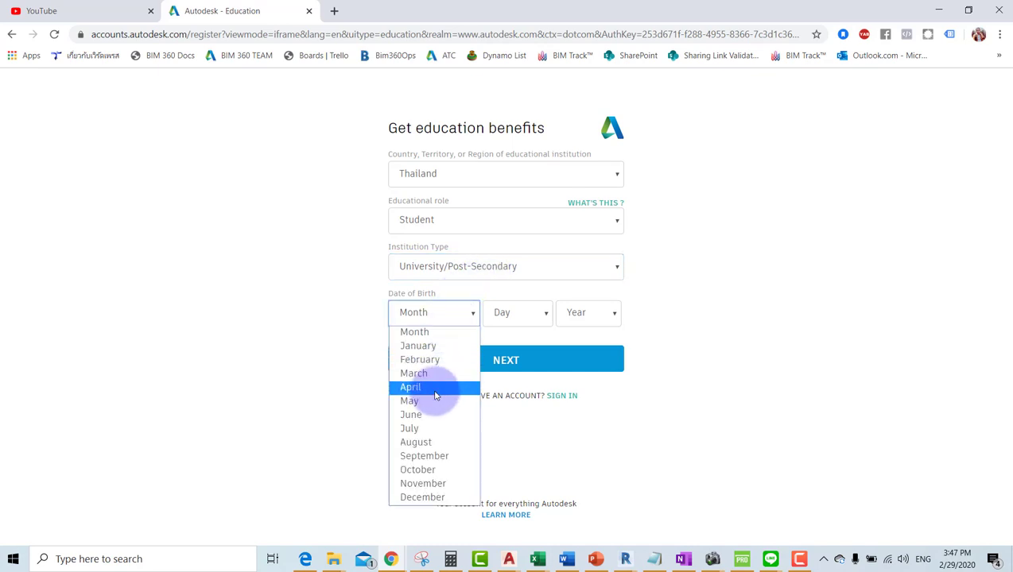
click(424, 427)
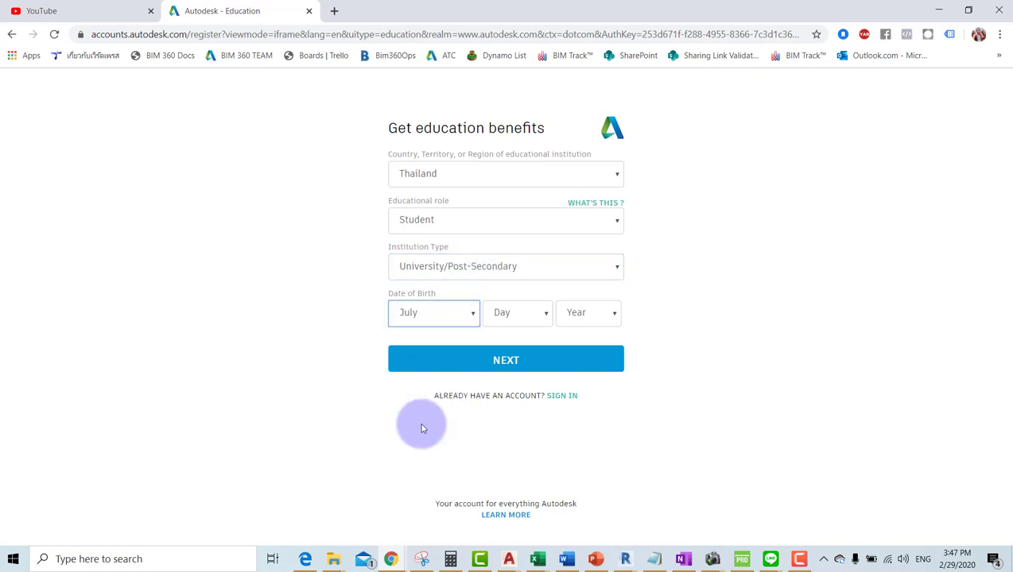
click(521, 314)
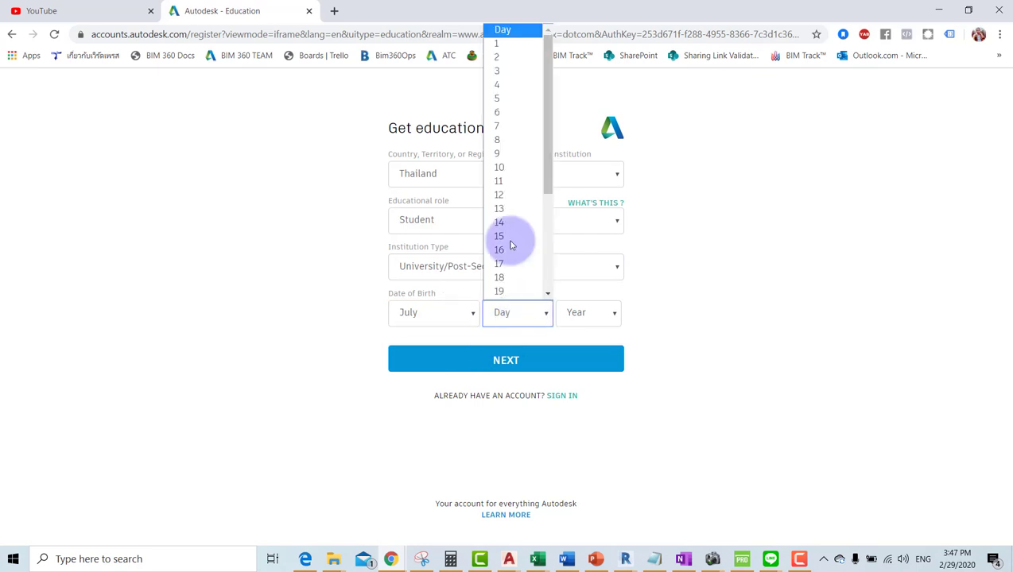
click(515, 84)
click(583, 311)
scroll(587, 185, down, 5)
scroll(586, 182, down, 8)
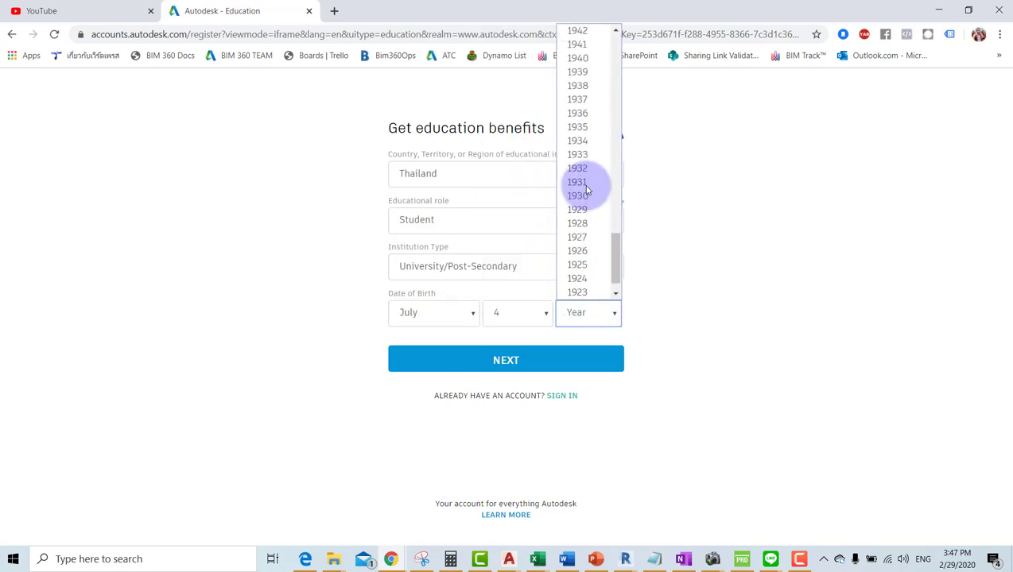
scroll(585, 181, up, 2)
scroll(587, 181, up, 2)
scroll(592, 167, up, 2)
scroll(593, 148, up, 3)
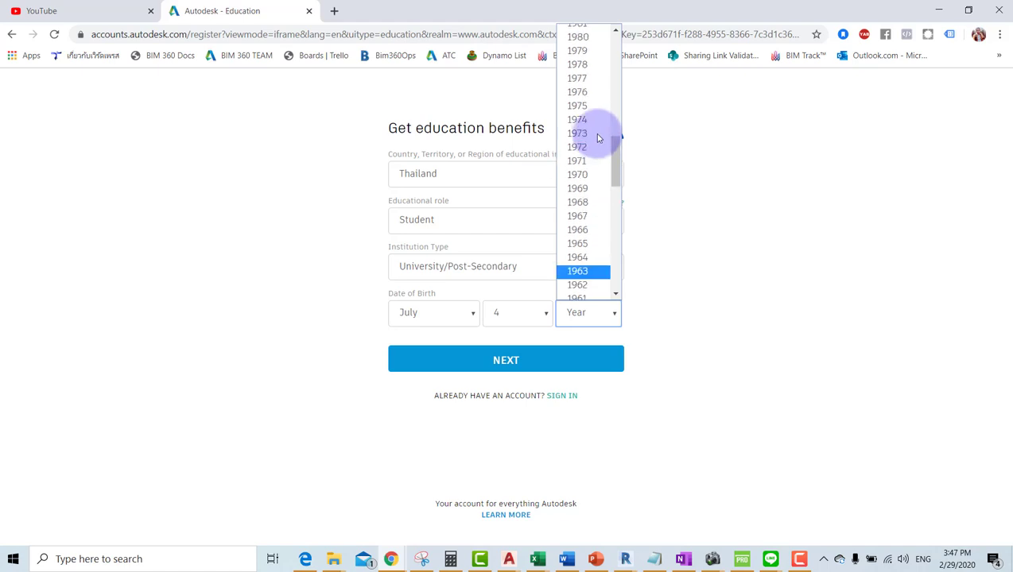
scroll(584, 139, up, 3)
click(590, 89)
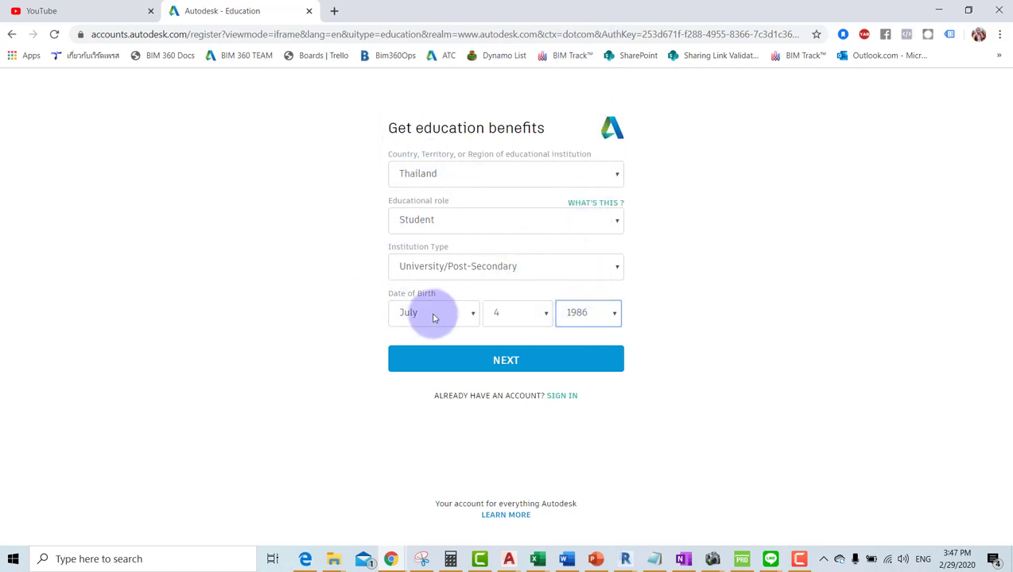
click(479, 359)
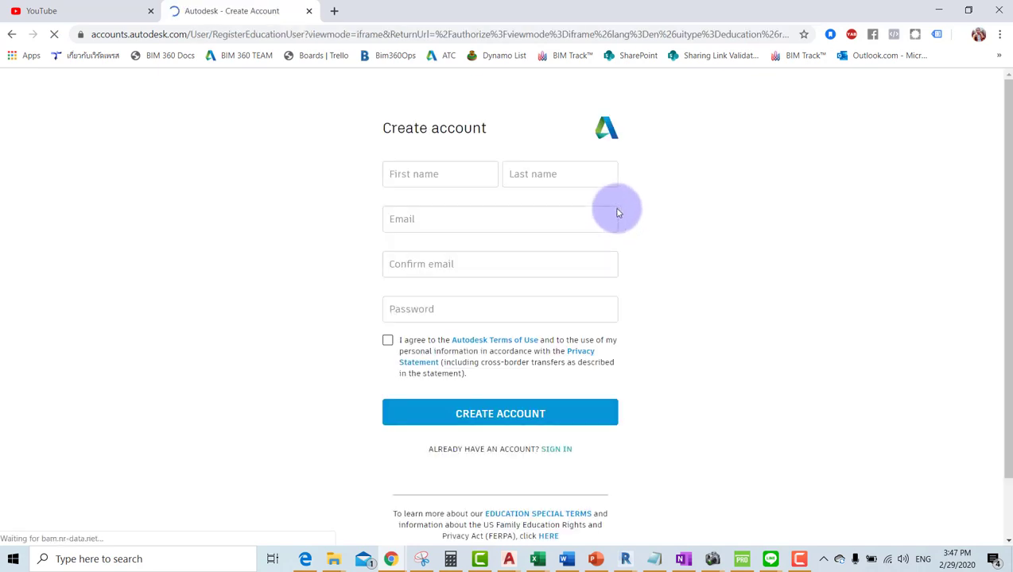
Fill in the first name and last name fields on the Create account form.
click(426, 174)
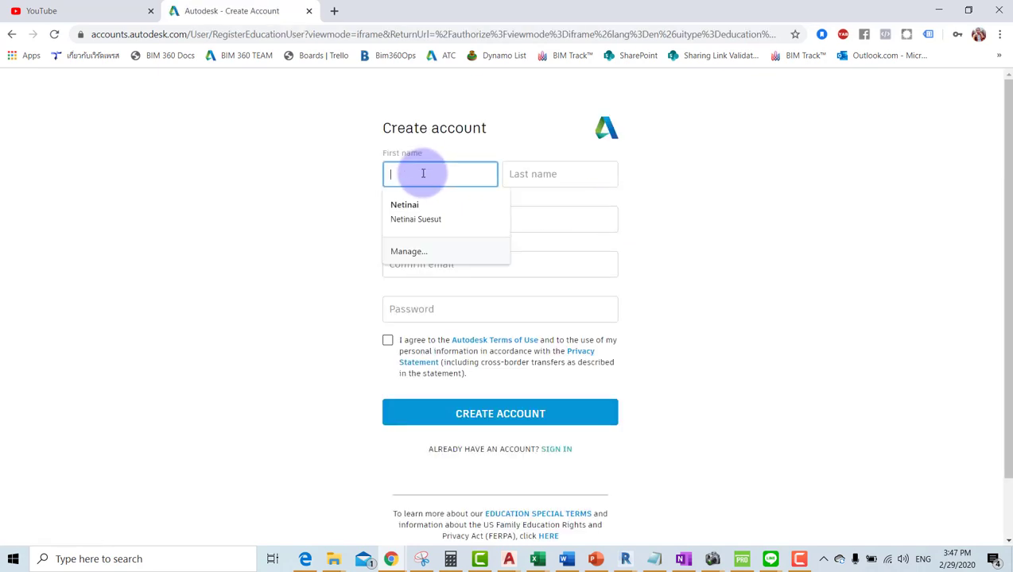
text(Teng)
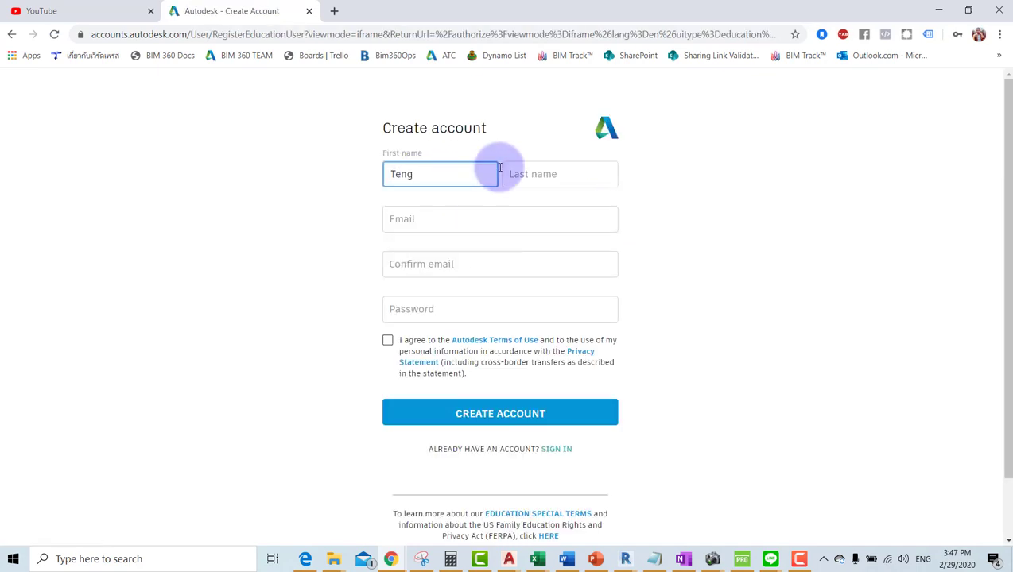
click(531, 177)
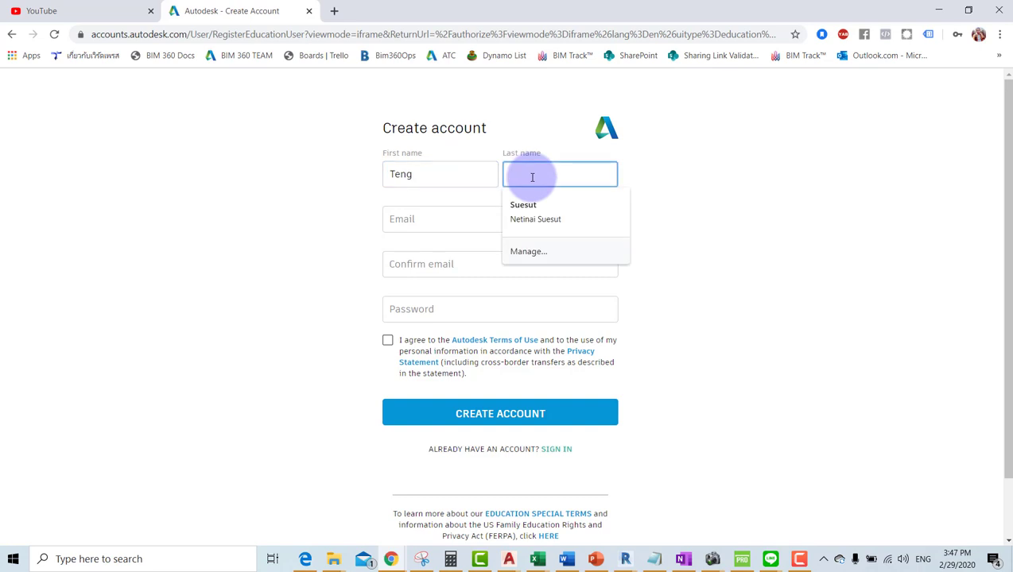
text(BIM)
Enter the e-mail address and paste the same address into the confirmation field.
click(476, 217)
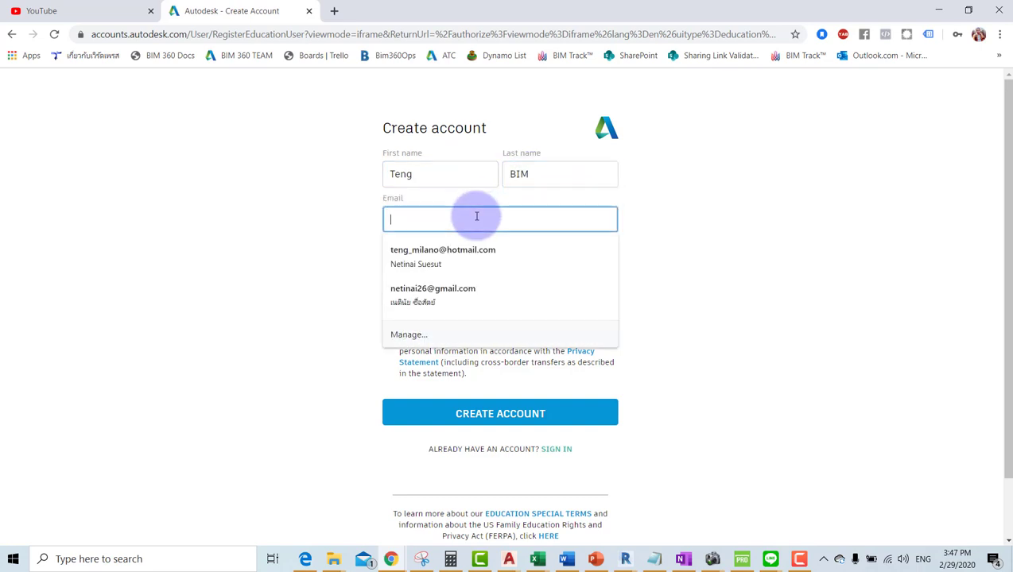
click(373, 208)
click(445, 210)
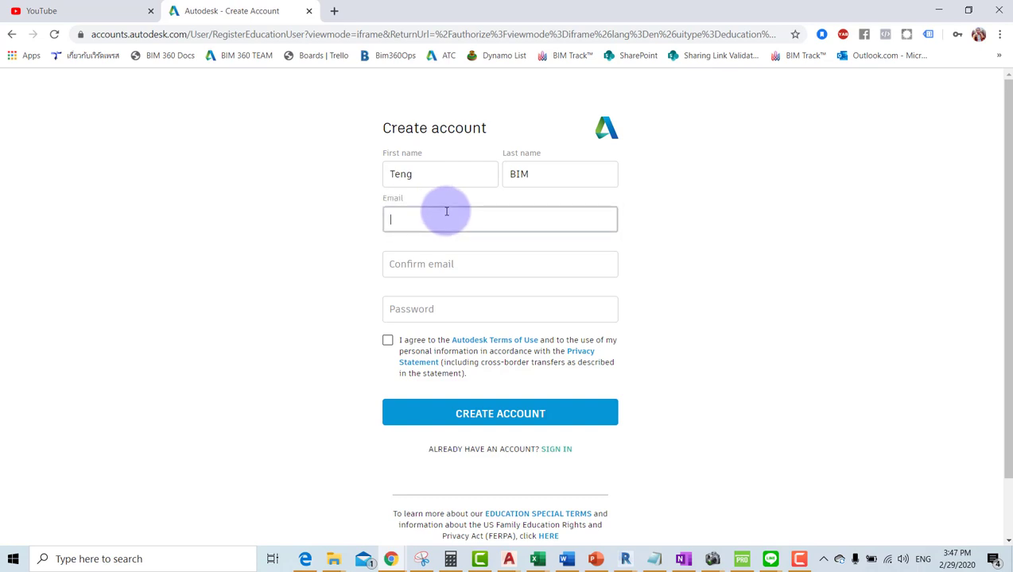
text(te)
drag(450, 209, 331, 221)
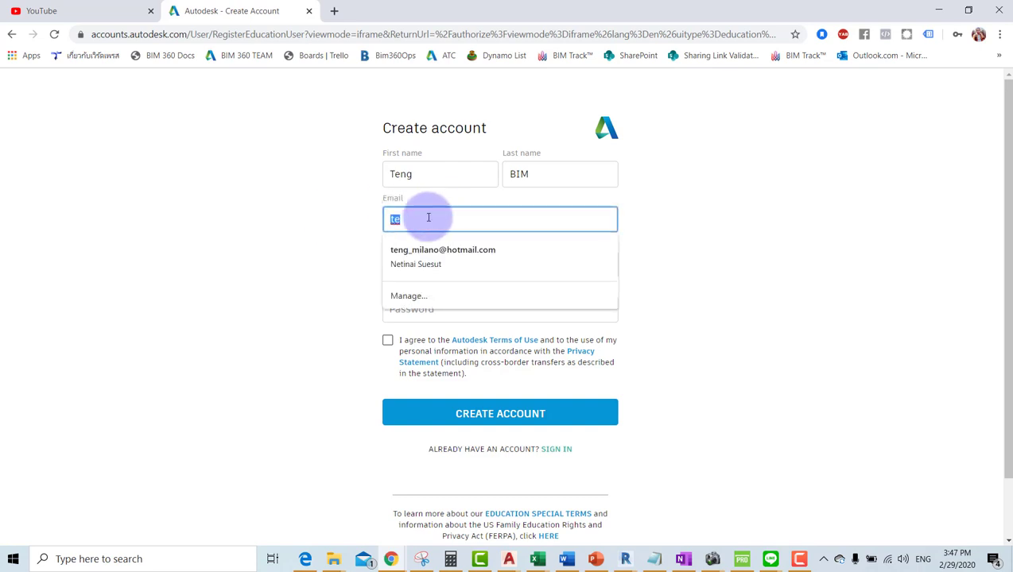
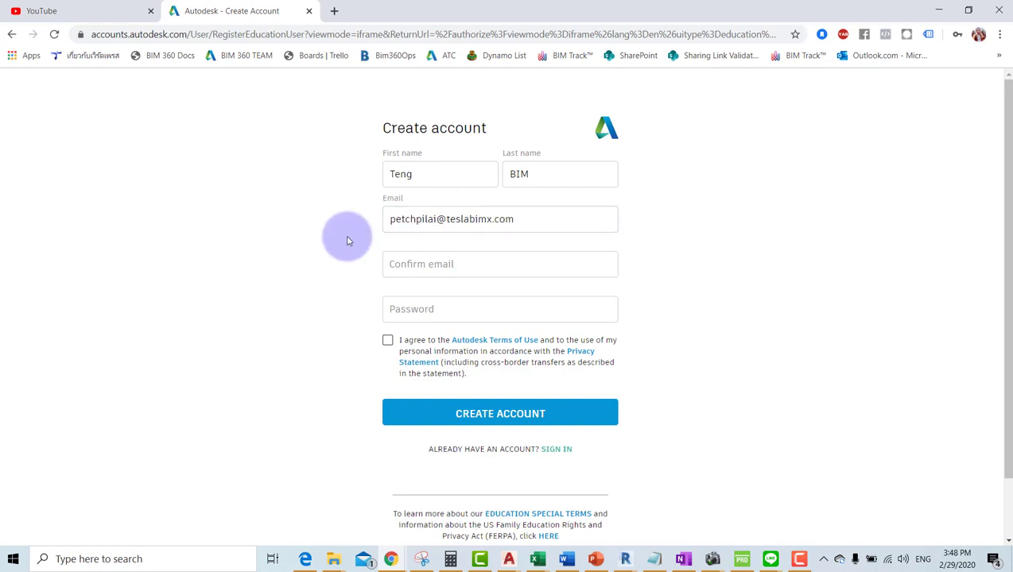
drag(525, 217, 314, 225)
key(ctrl+c)
click(402, 255)
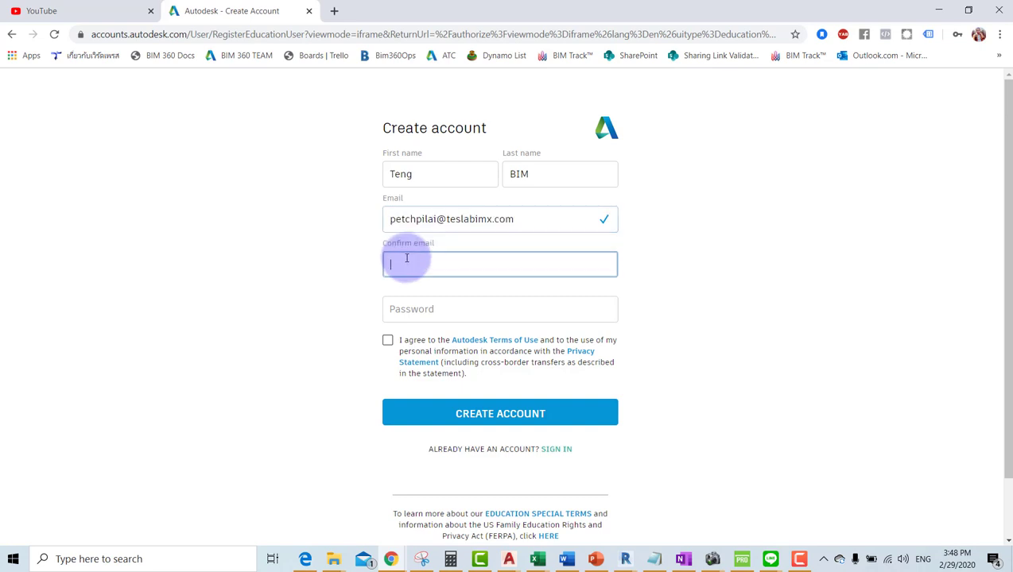
key(ctrl+v)
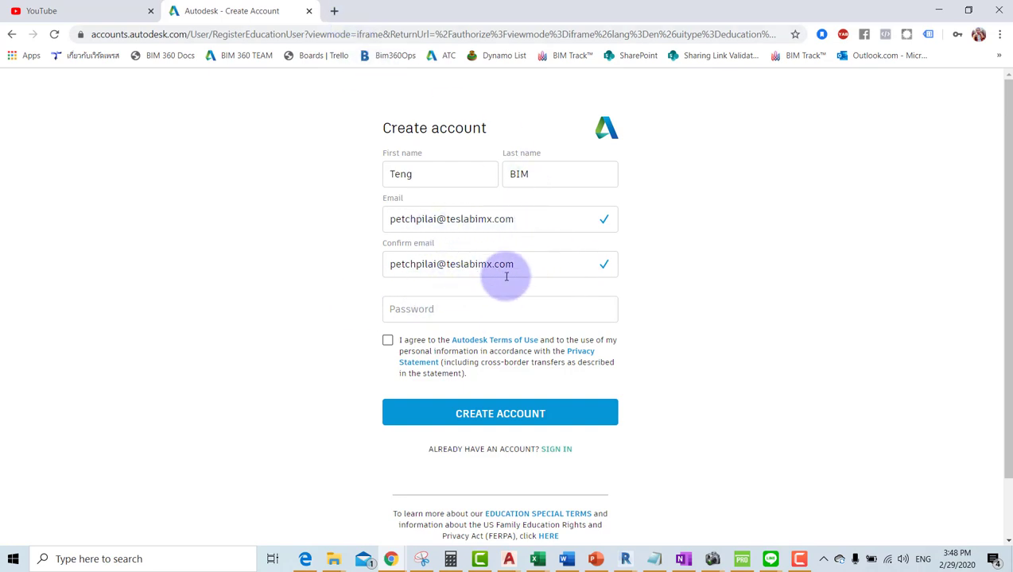
Enter the account password, submit the new account, and decline Chrome's password saving.
click(489, 307)
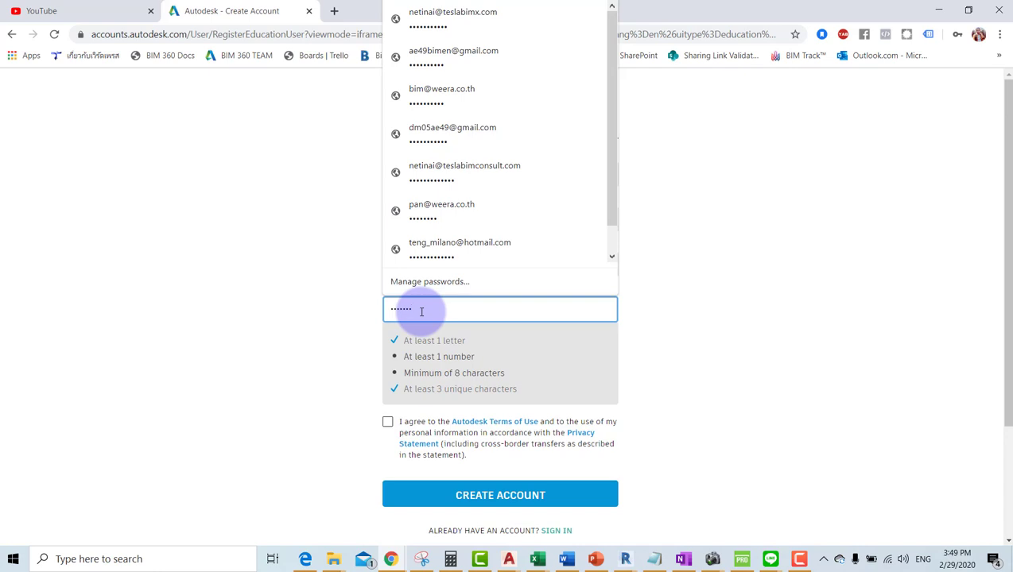
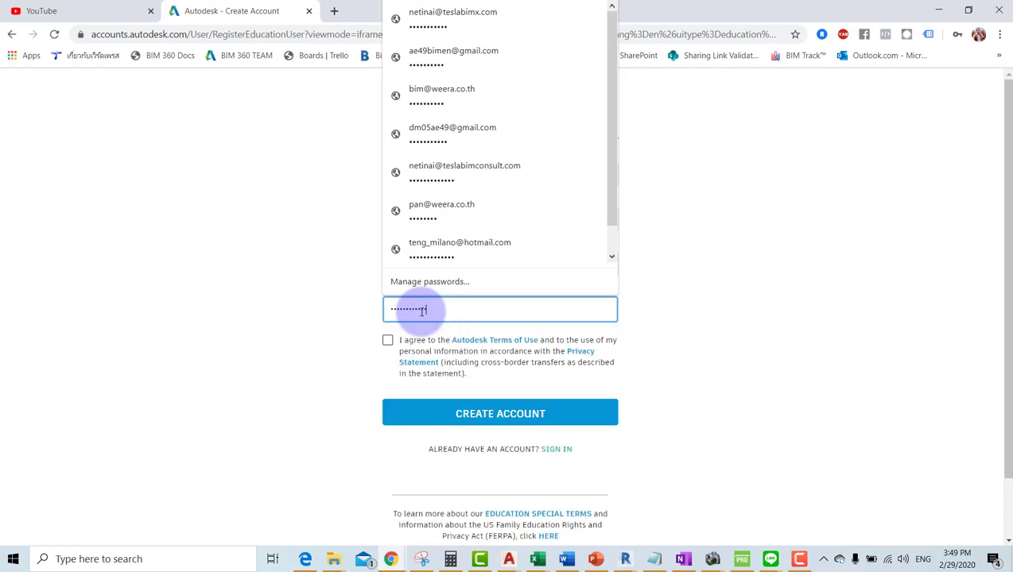
click(323, 330)
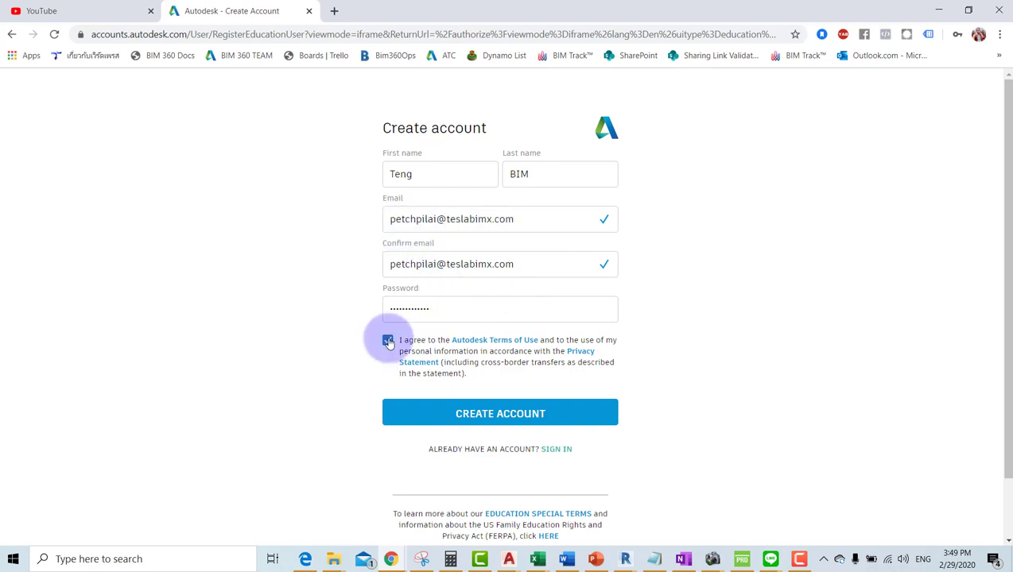
click(470, 413)
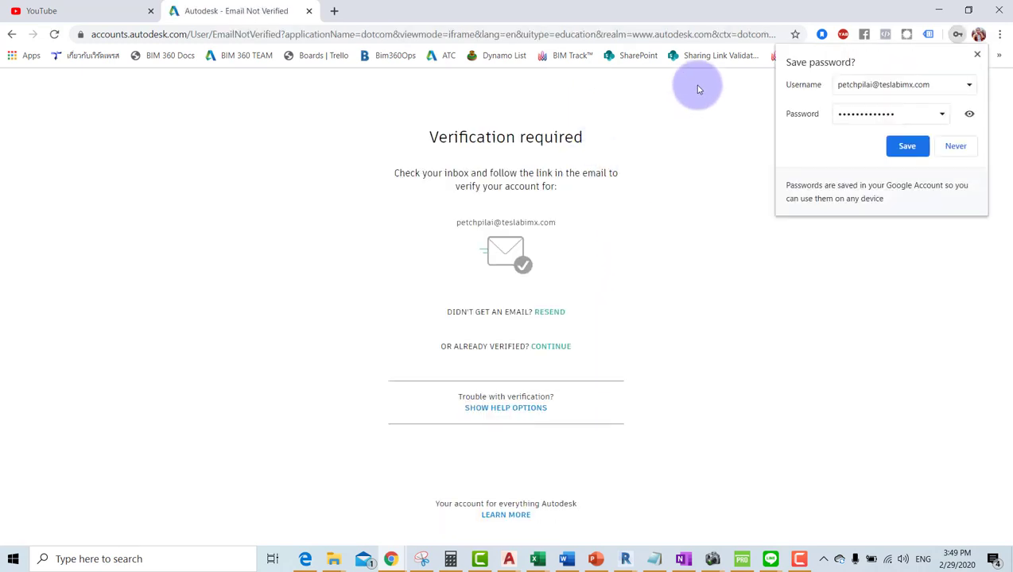
click(956, 147)
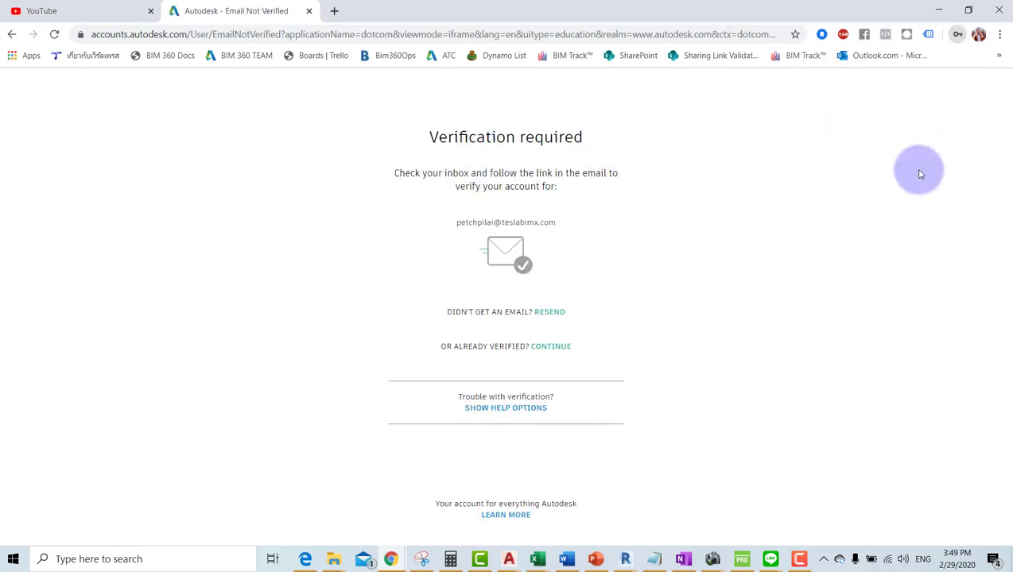
Open Gmail in a new tab and switch to the second Google account.
click(334, 11)
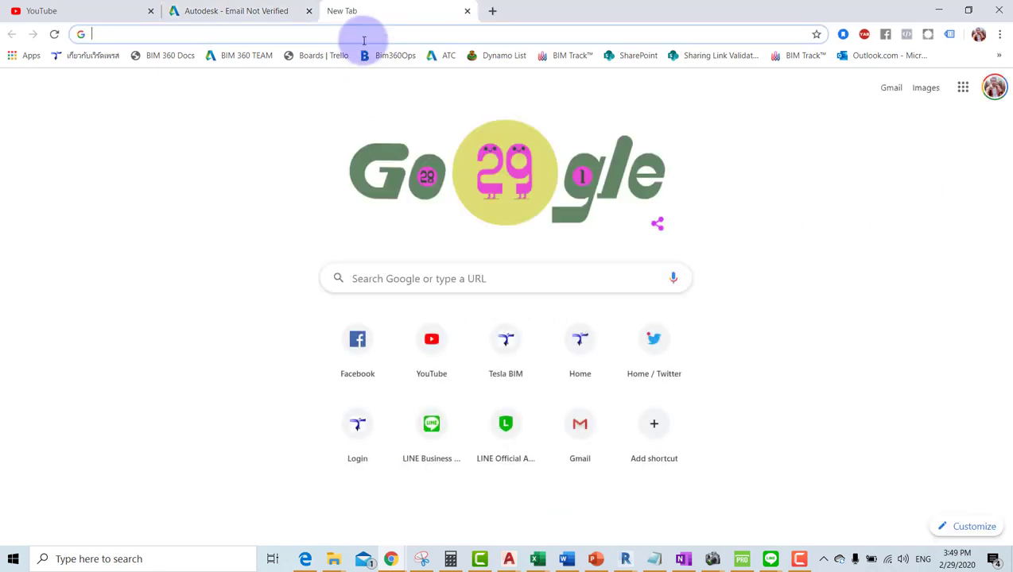
text(g)
key(Return)
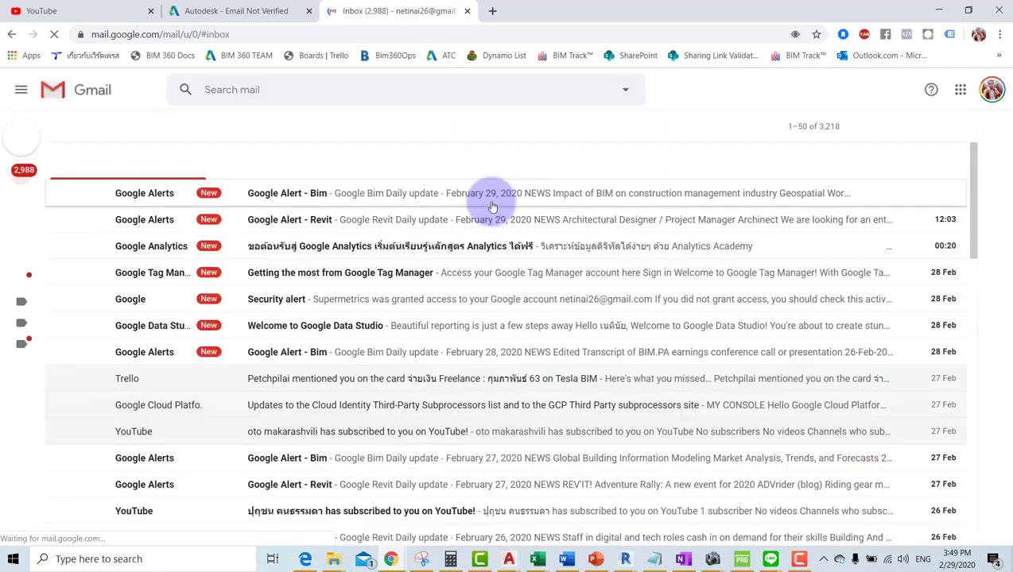
click(992, 89)
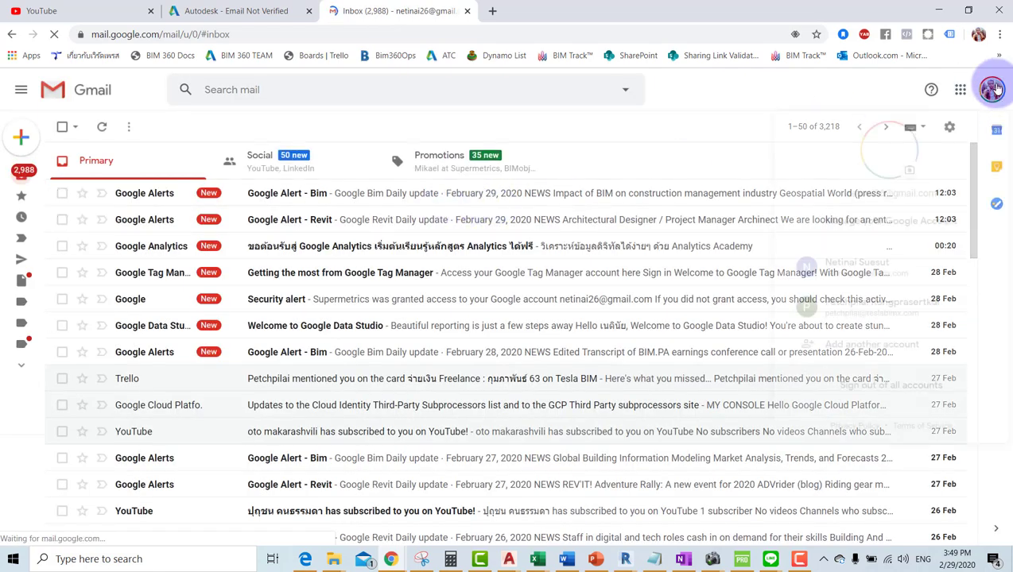
click(904, 308)
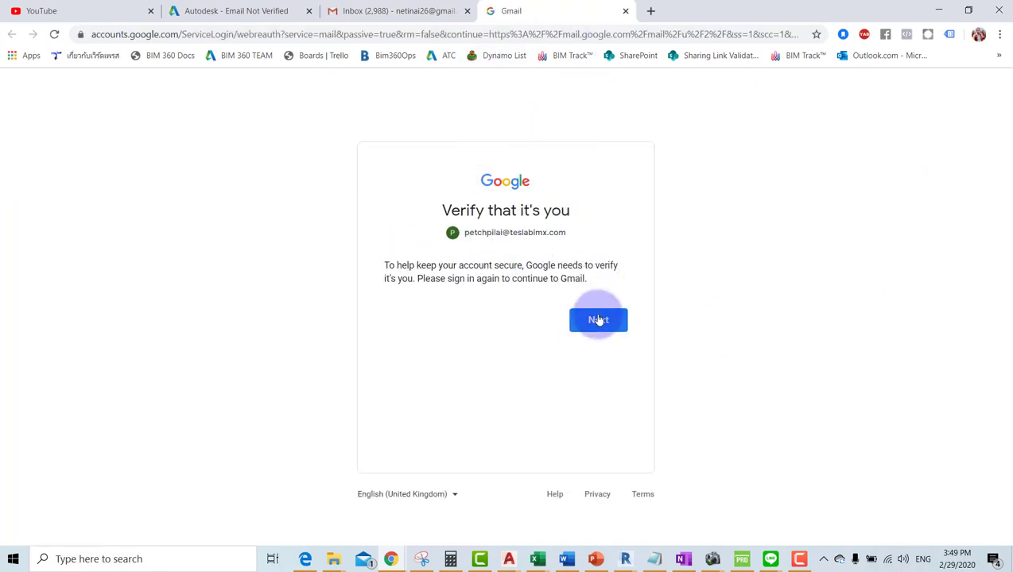
Re-enter the Google account password to open that account's Gmail inbox.
click(598, 319)
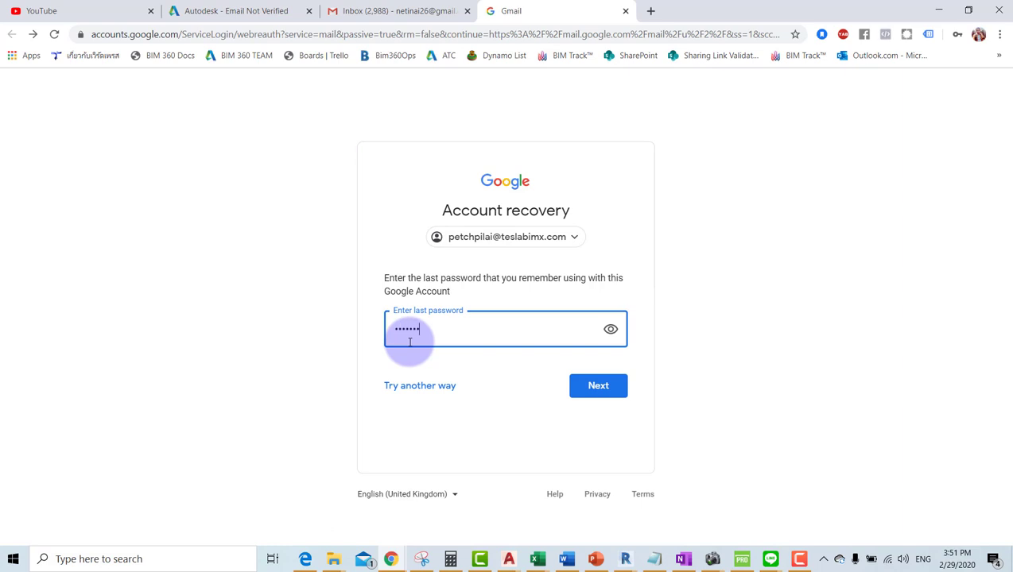
text(1)
key(Return)
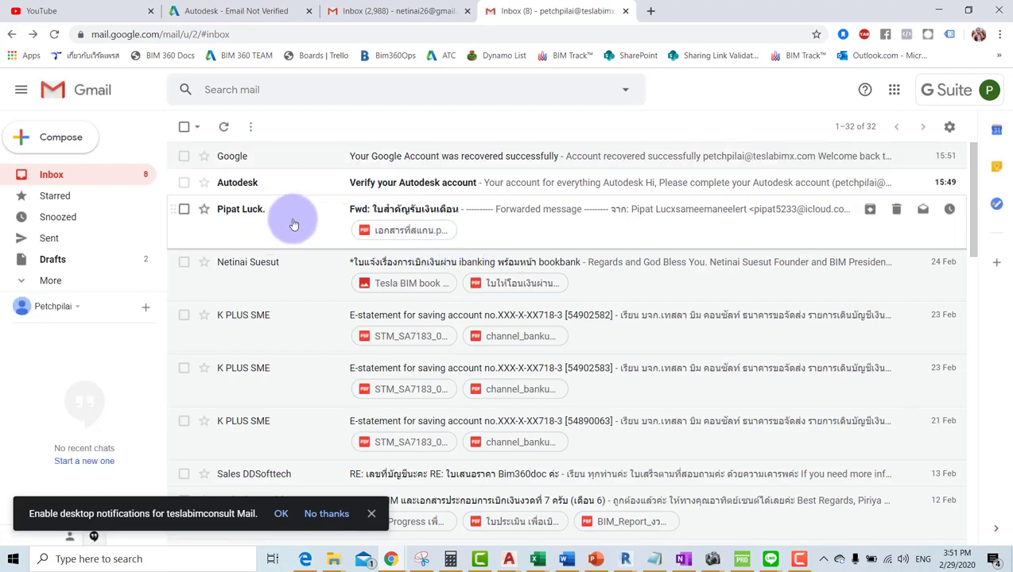
Open the 'Verify your Autodesk account' email and follow its VERIFY EMAIL link.
click(282, 185)
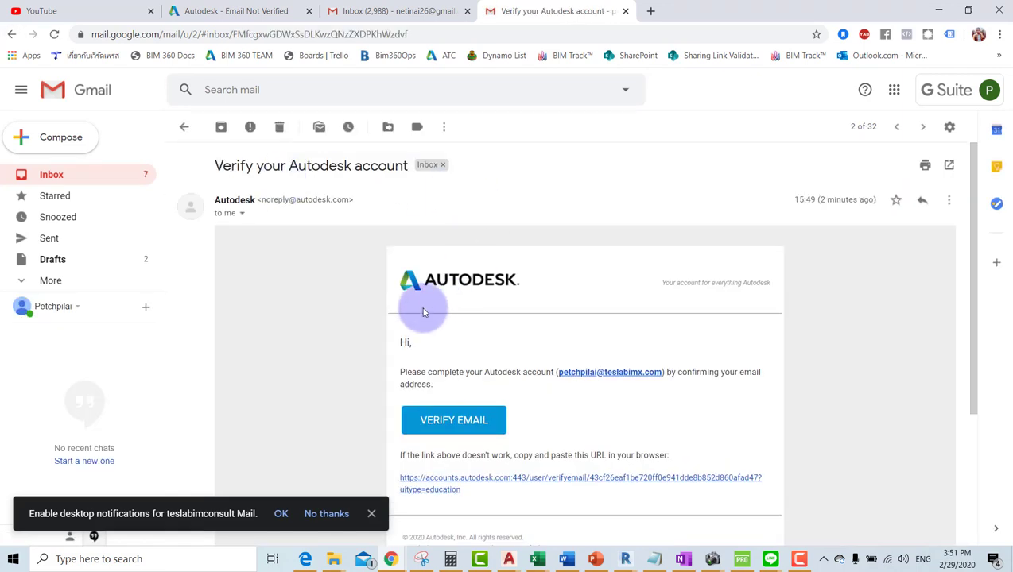
scroll(346, 202, down, 1)
scroll(477, 238, down, 3)
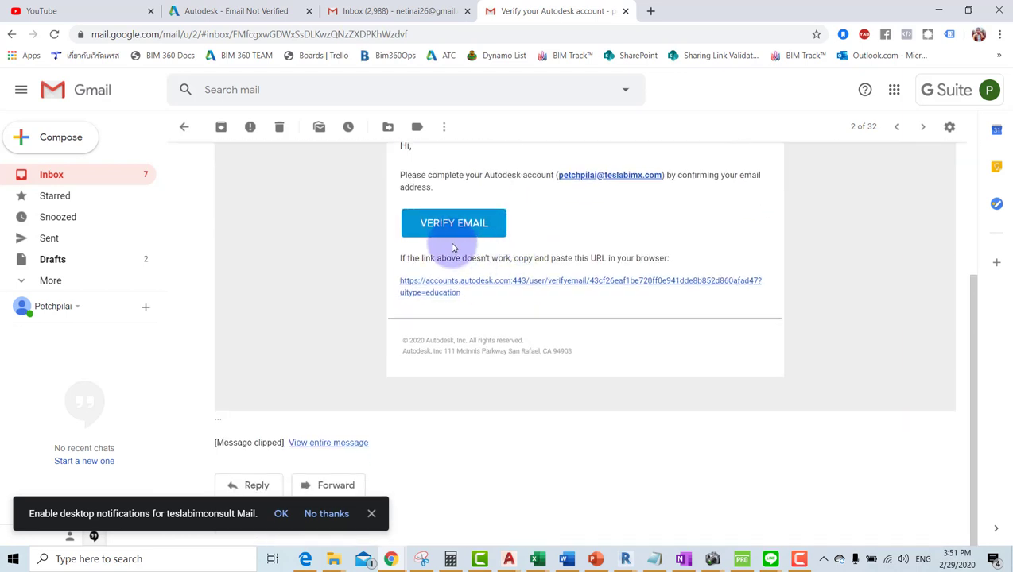
click(468, 224)
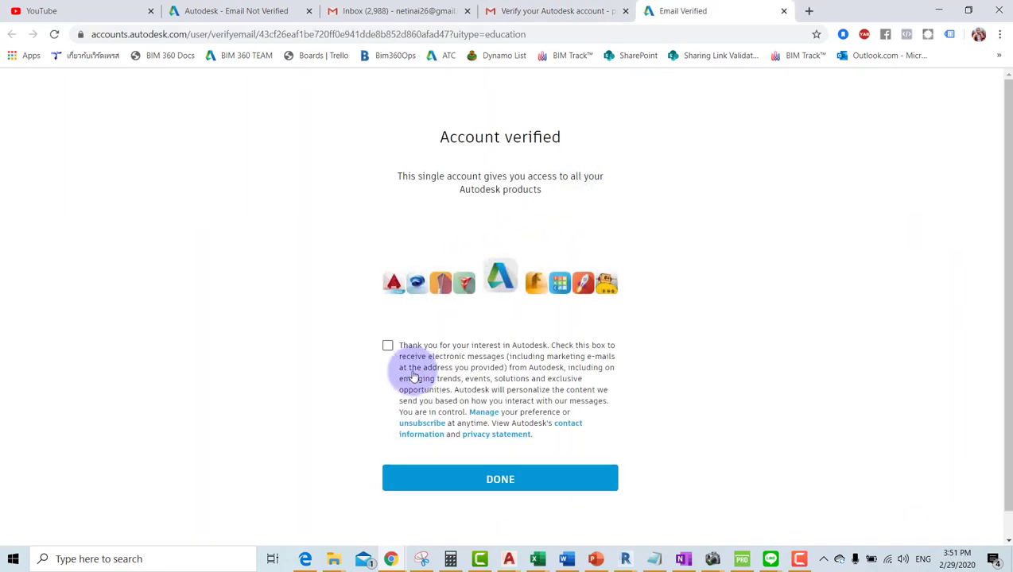
Confirm the verified account with DONE and try typing the school name in the institution field.
click(501, 480)
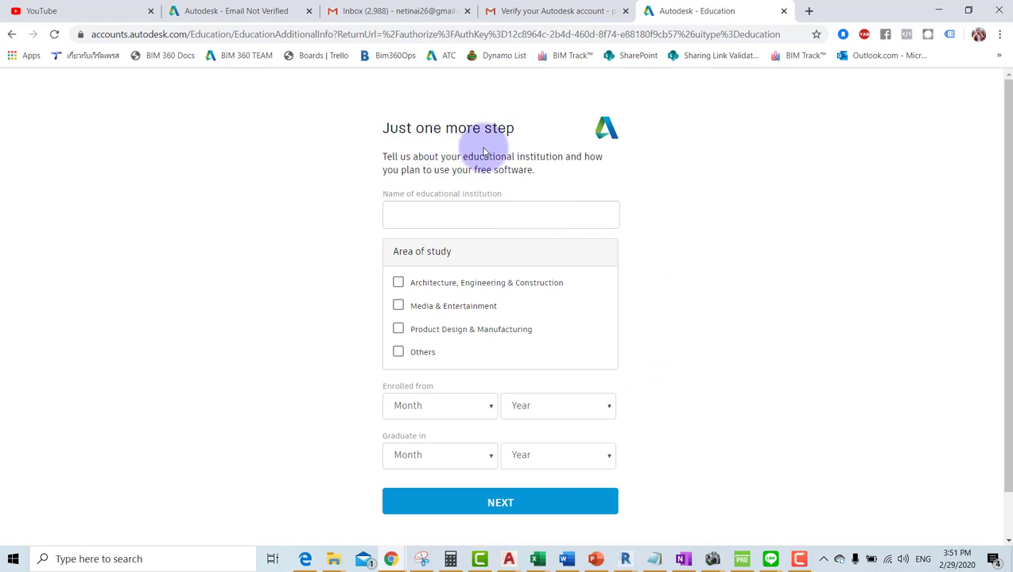
click(429, 213)
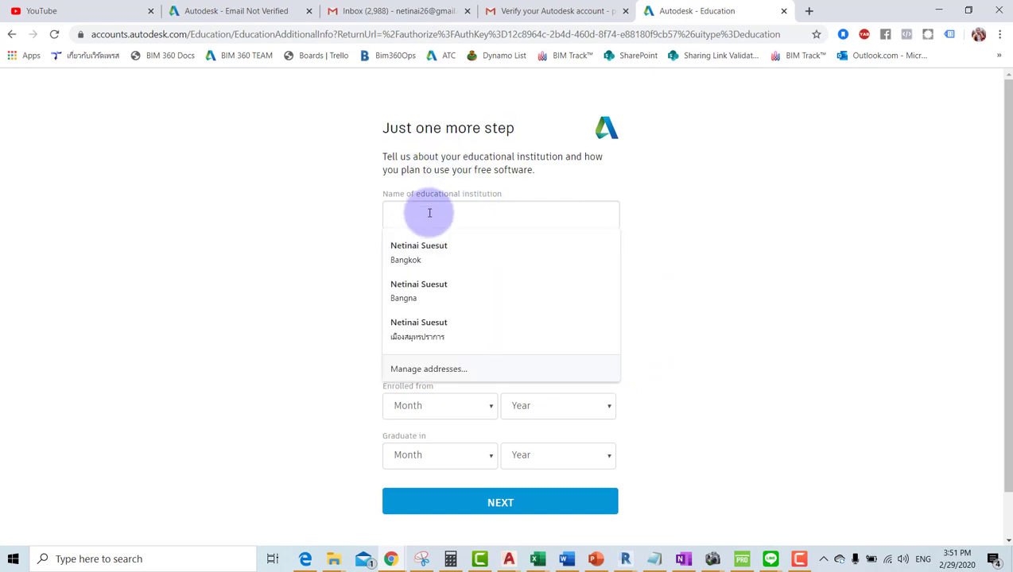
text(q)
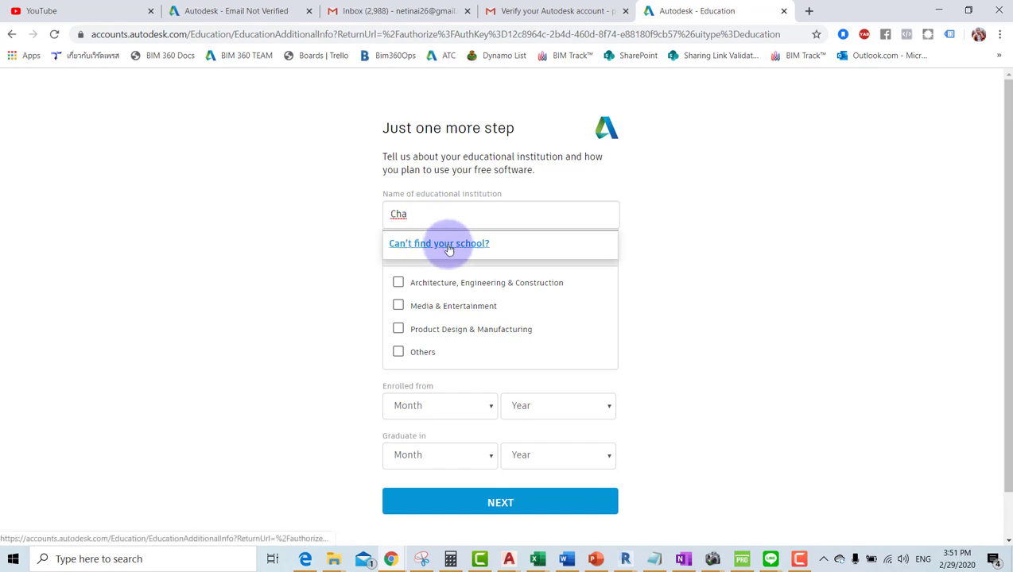
drag(418, 214, 321, 205)
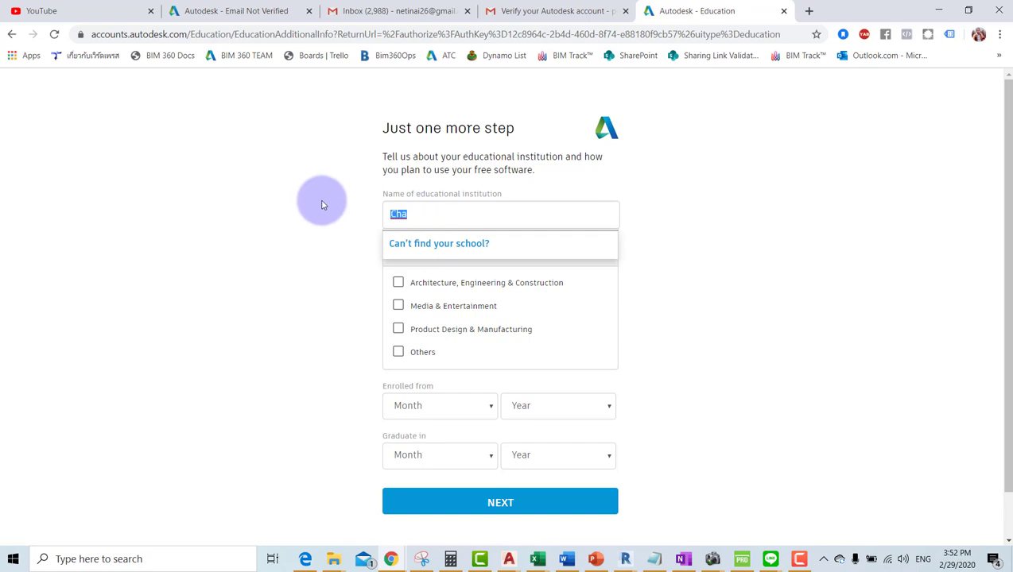
key(BackSpace)
click(424, 212)
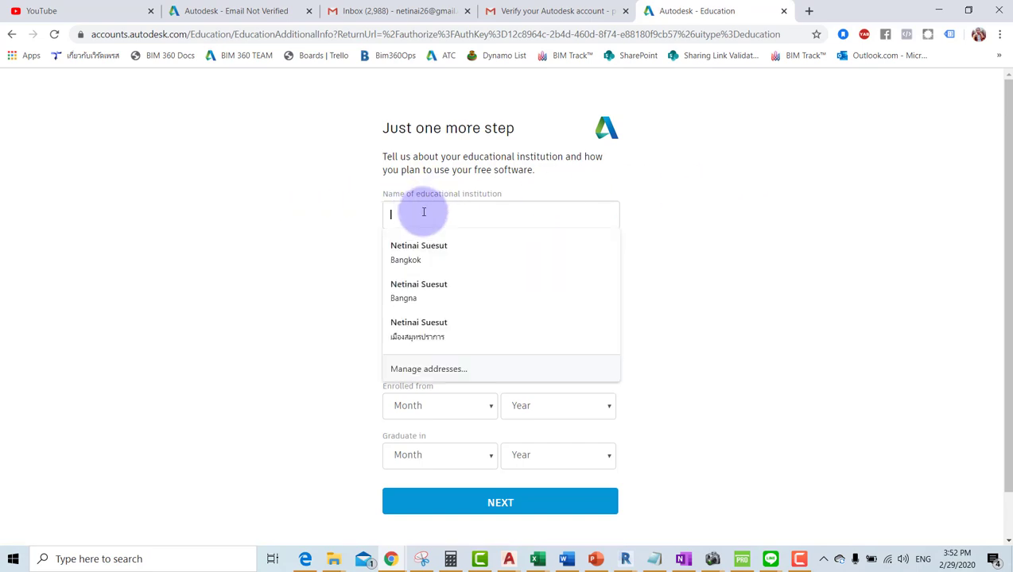
text(Cha)
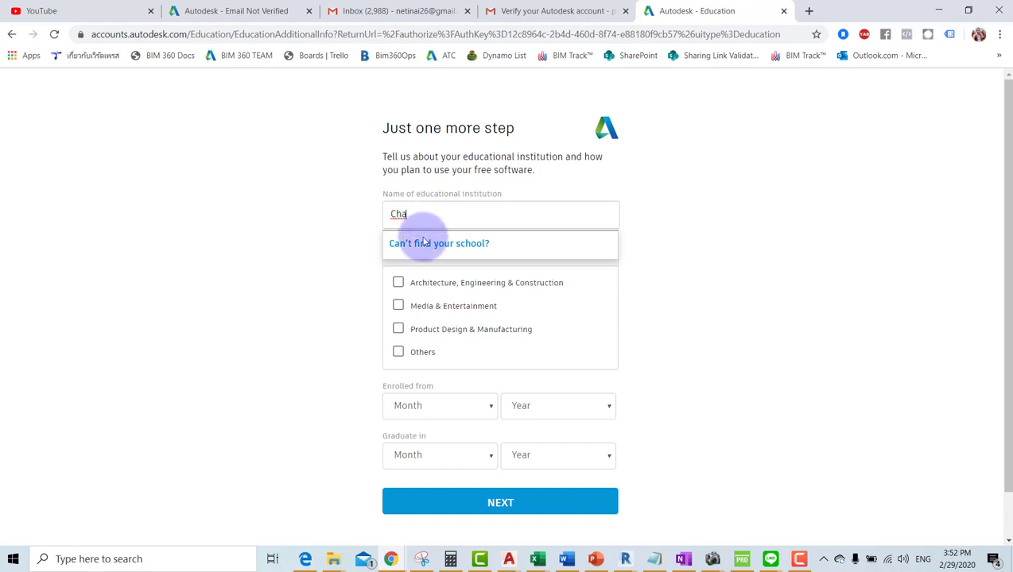
Add the unlisted school Chaingmai University as Secondary School, city Mueng, state Chiangmai.
click(442, 244)
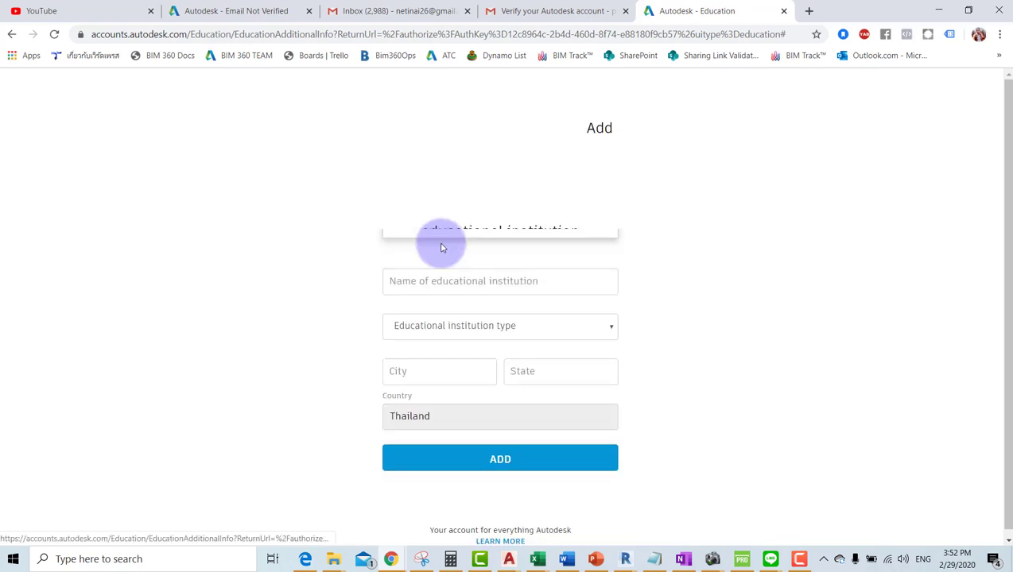
click(466, 181)
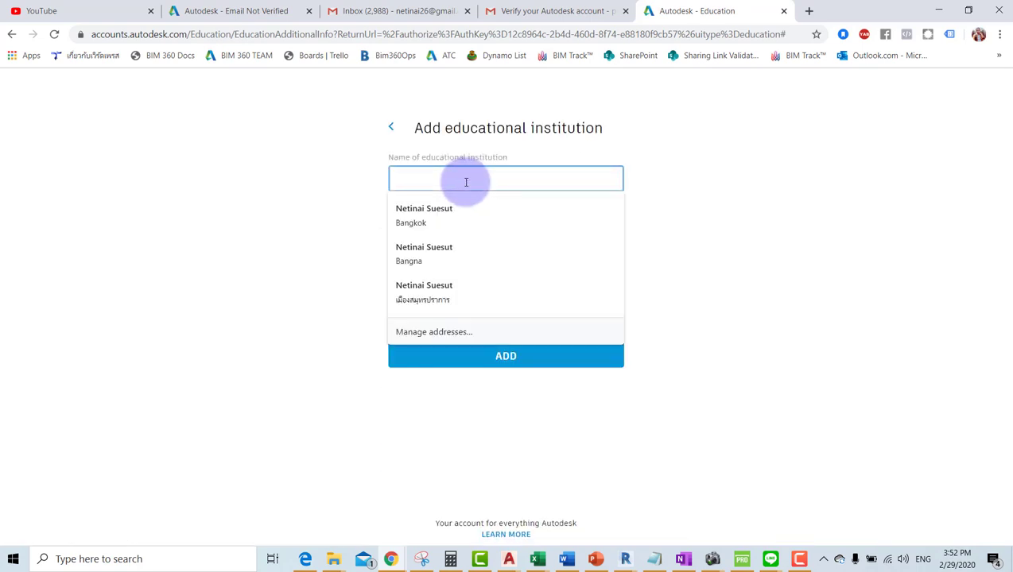
text(Chaingmai University)
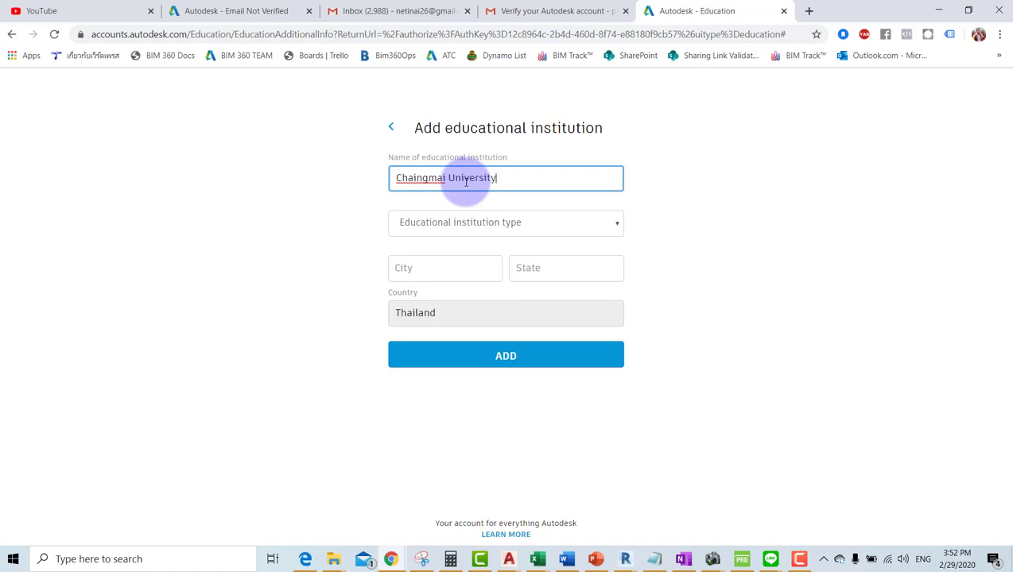
click(506, 225)
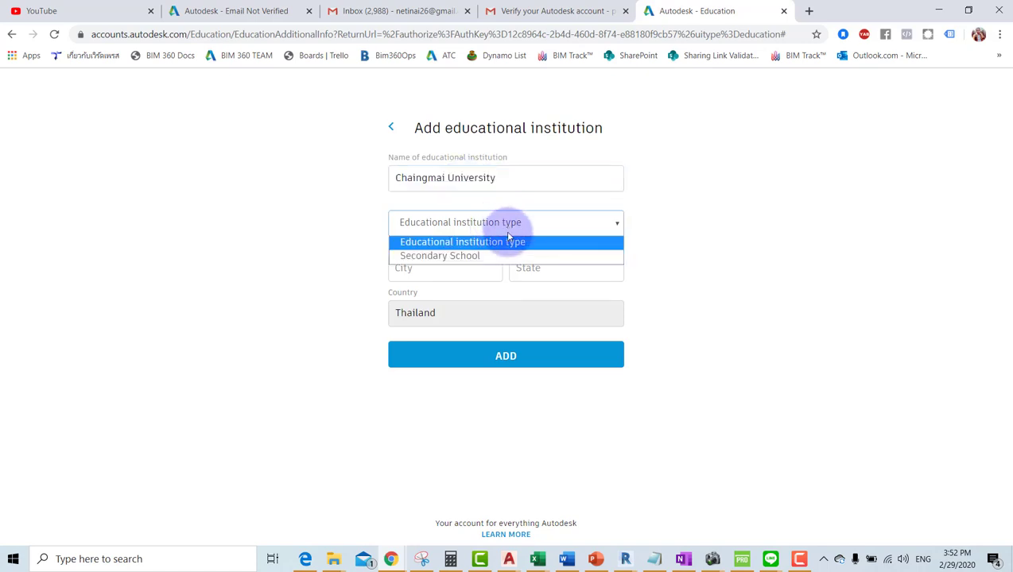
click(453, 256)
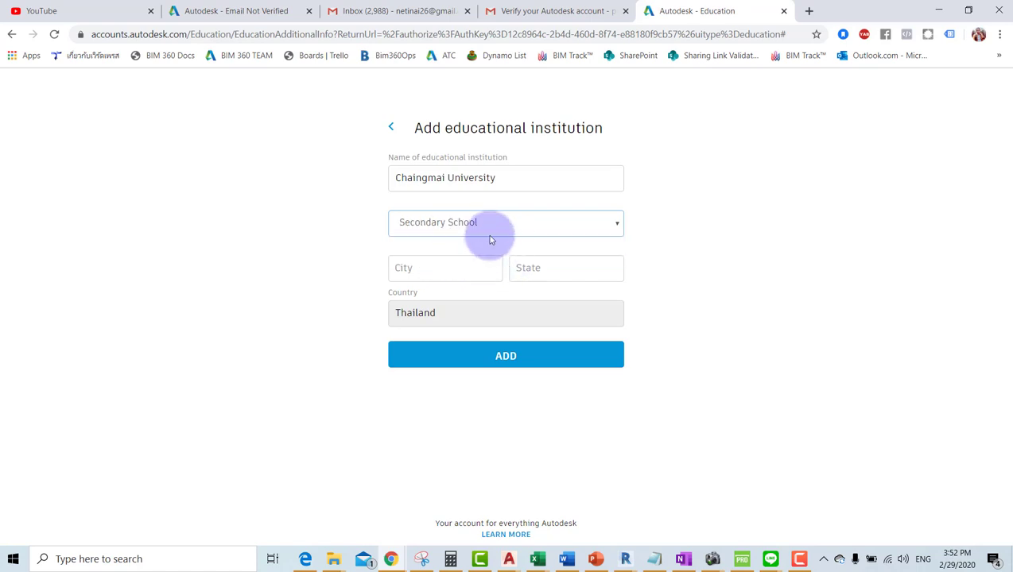
click(455, 265)
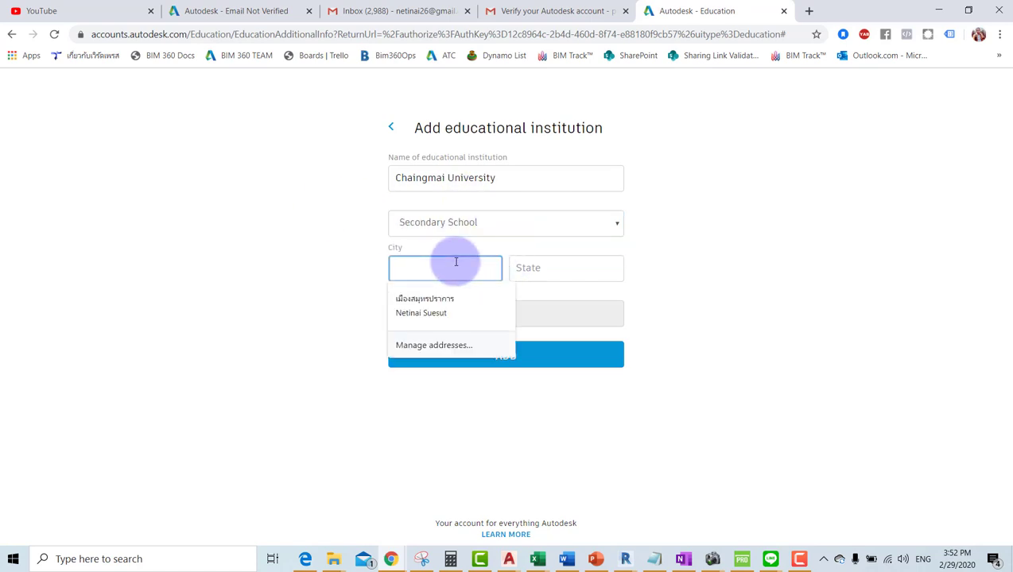
text(Mueng)
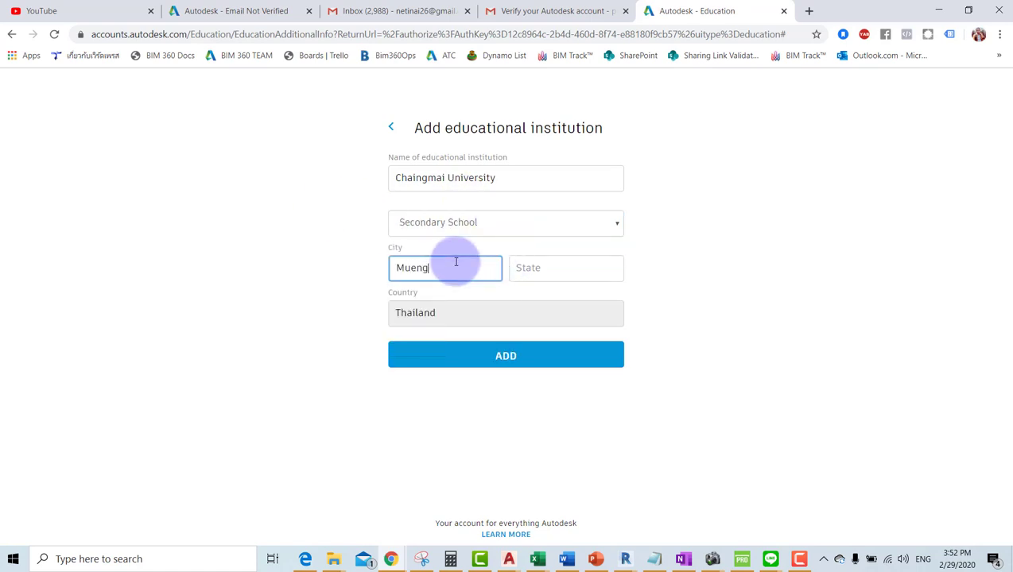
click(539, 268)
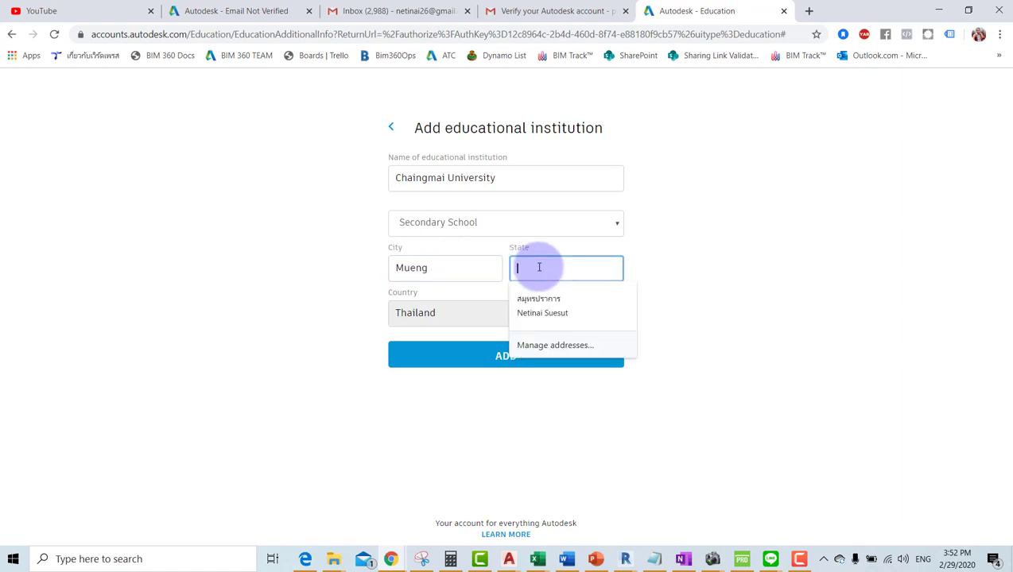
text(q)
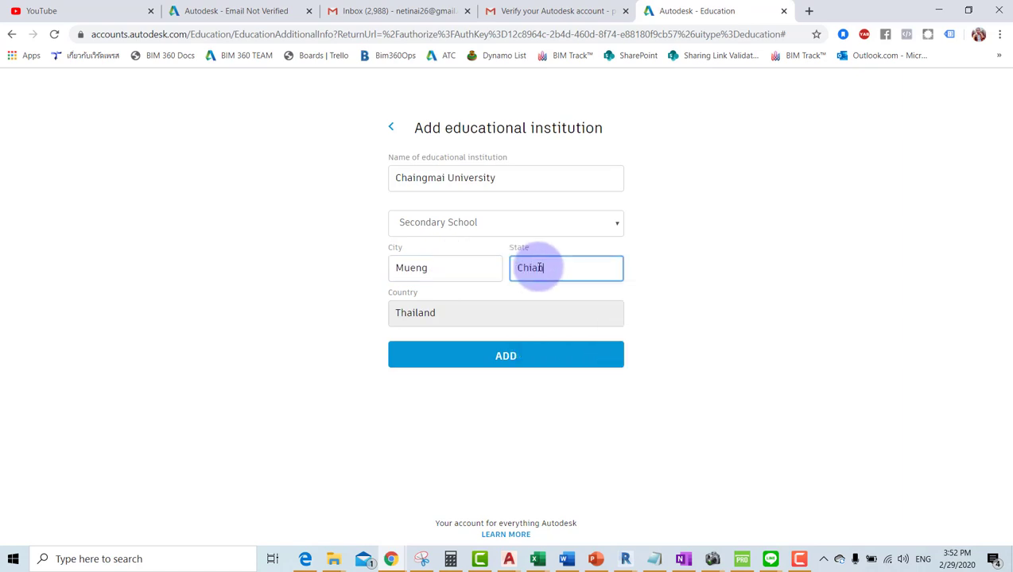
click(551, 357)
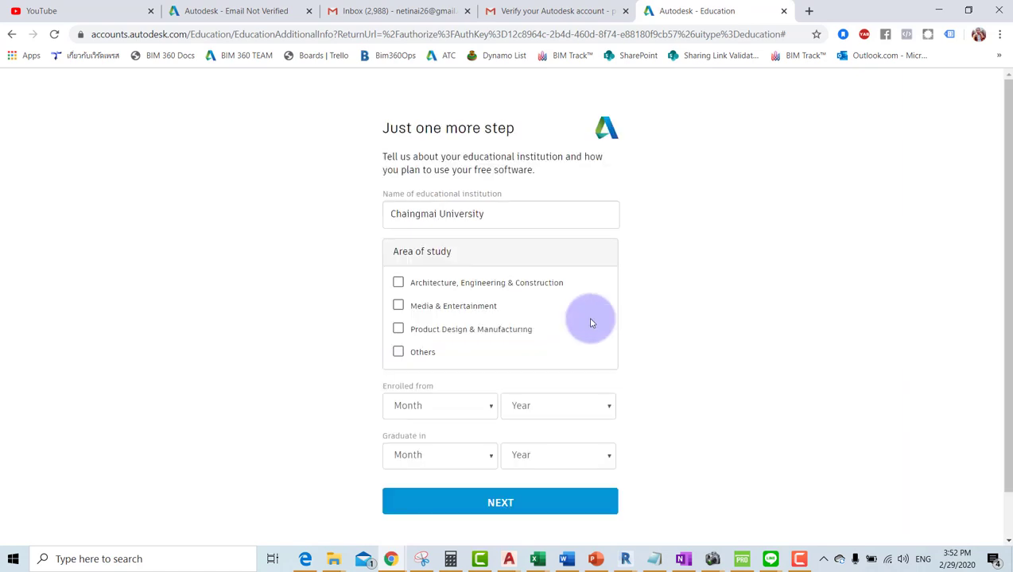
Choose Architecture, Engineering & Construction as area of study and set enrolment to July 2020.
click(398, 284)
scroll(658, 287, down, 1)
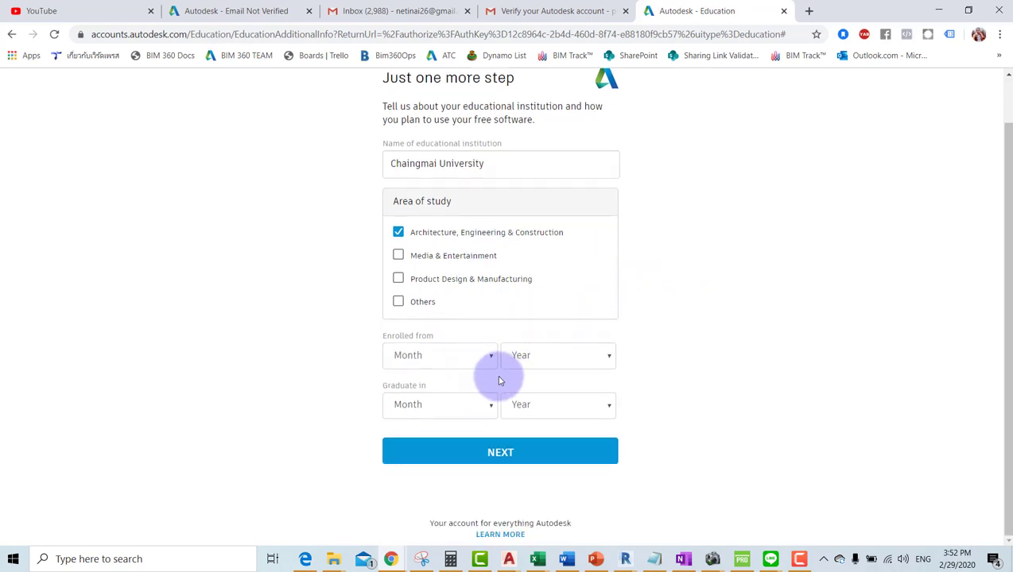
click(479, 357)
click(480, 357)
click(477, 360)
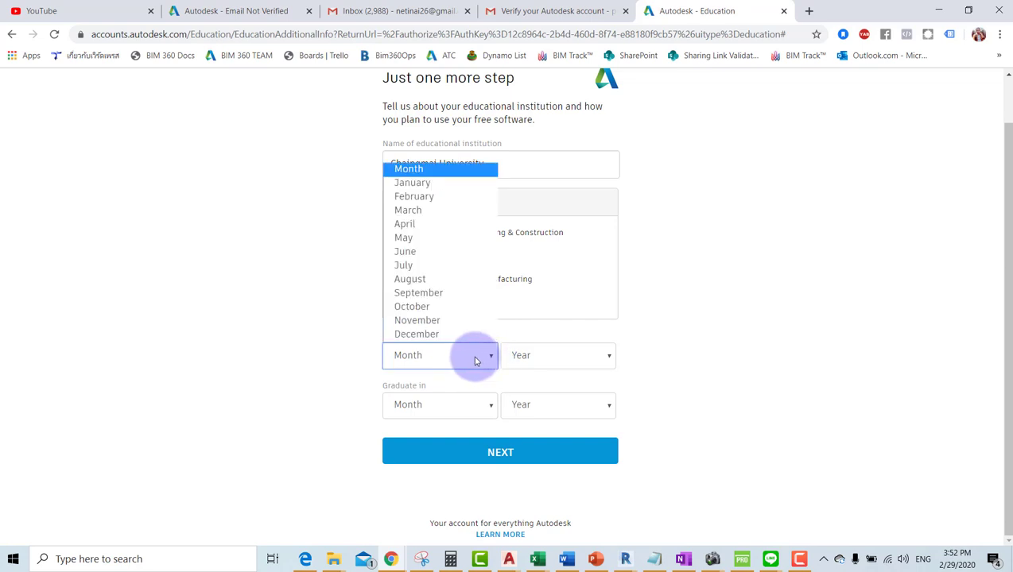
click(415, 266)
click(591, 358)
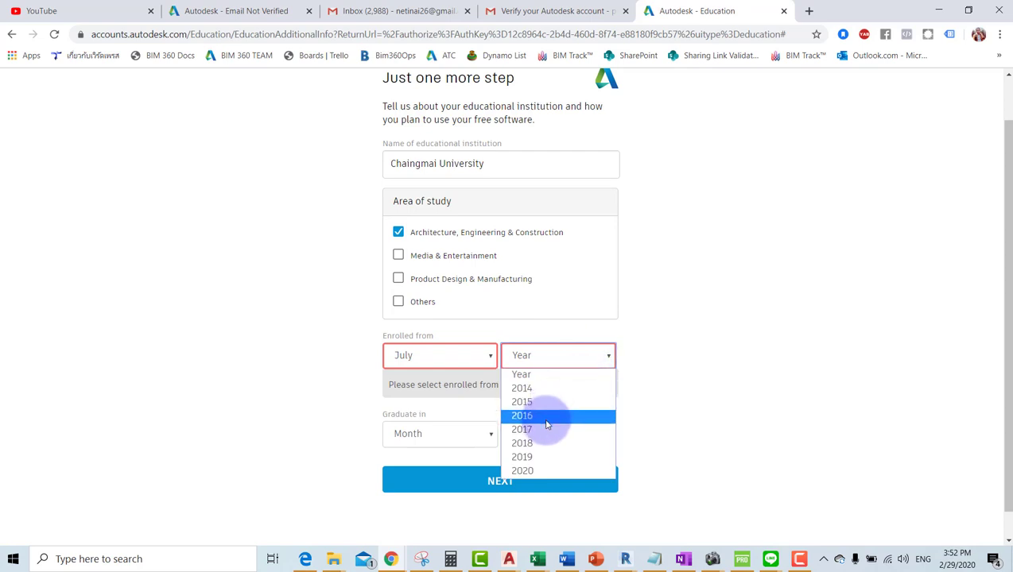
click(529, 471)
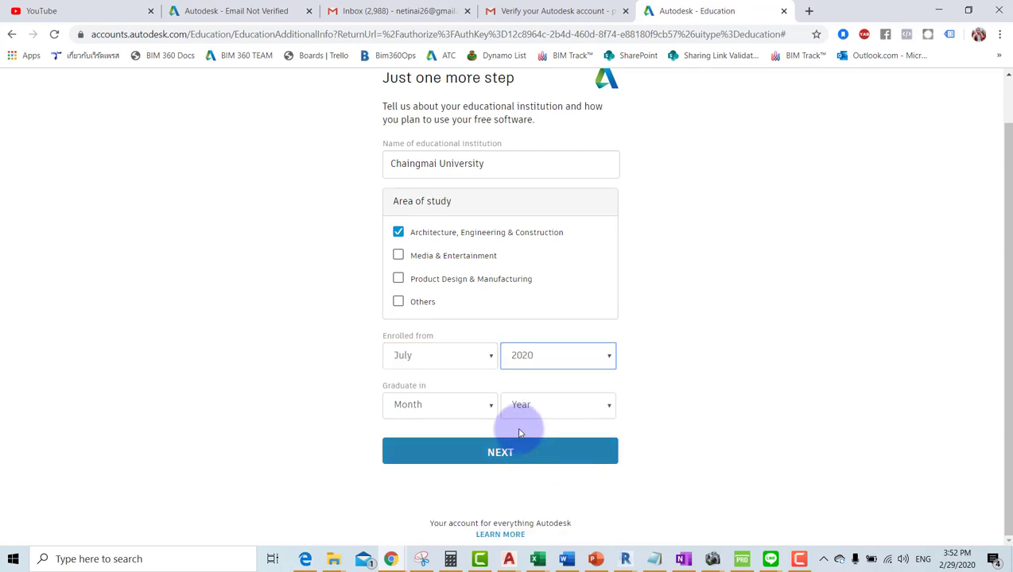
Set graduation to July 2024 and submit the study details.
click(457, 410)
click(425, 314)
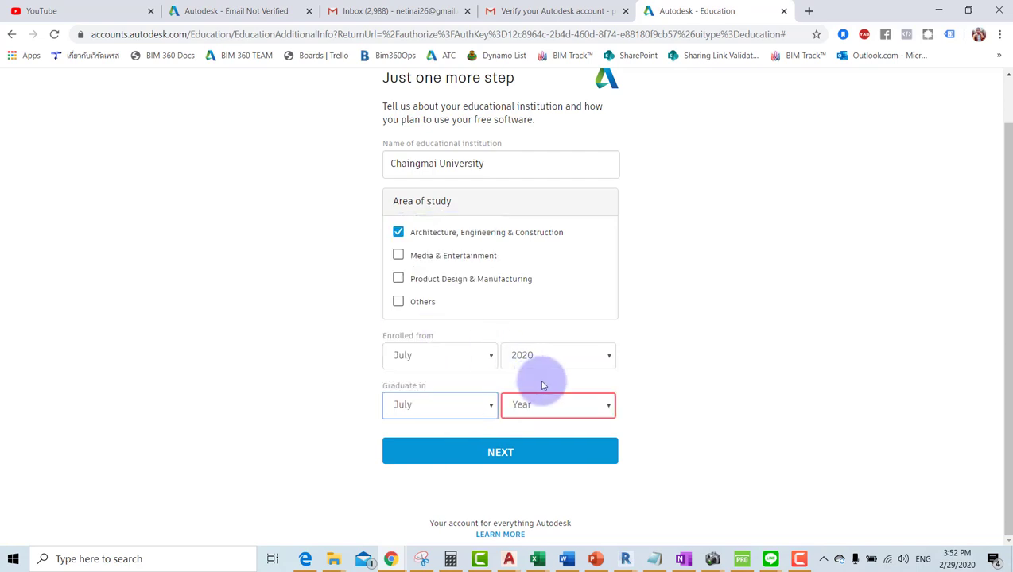
click(566, 403)
click(538, 492)
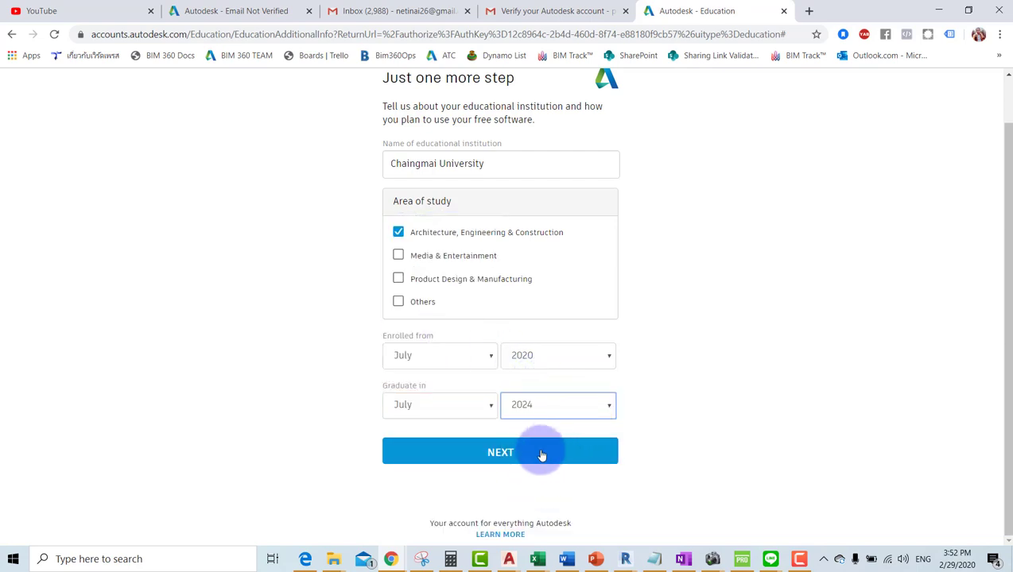
click(541, 453)
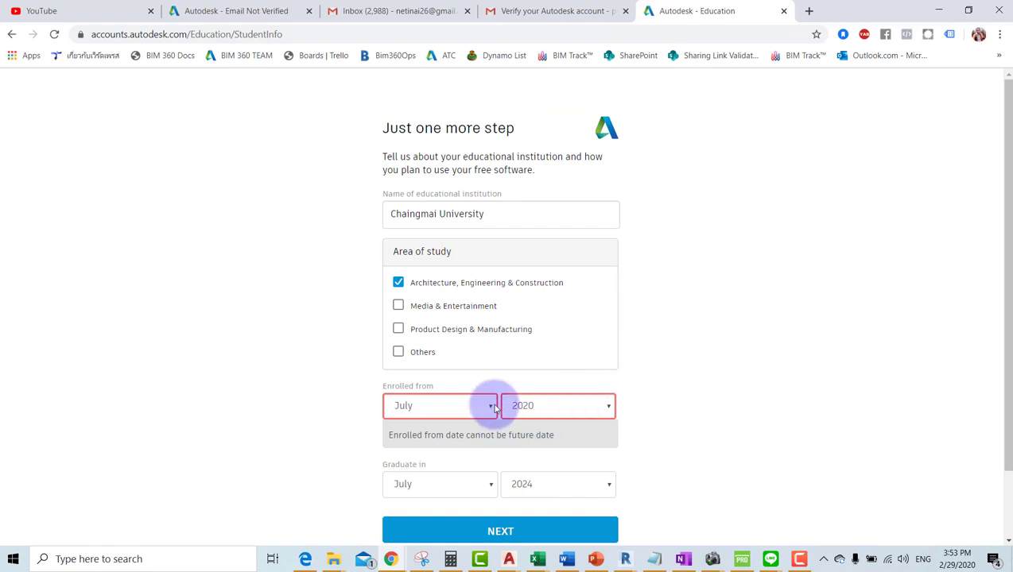
Set the enrolment date to July 2019 and the graduation year to 2023.
click(470, 407)
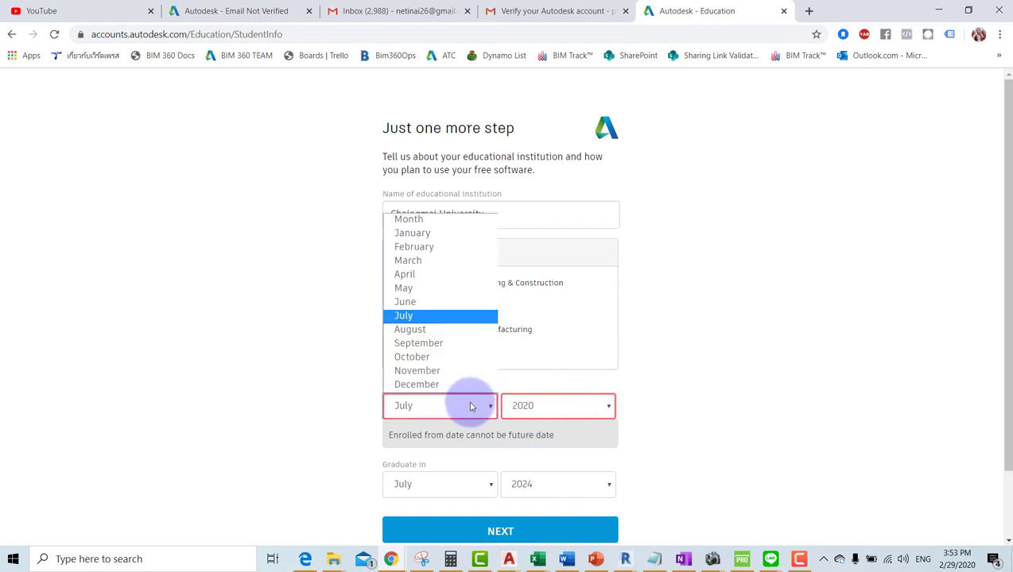
click(425, 318)
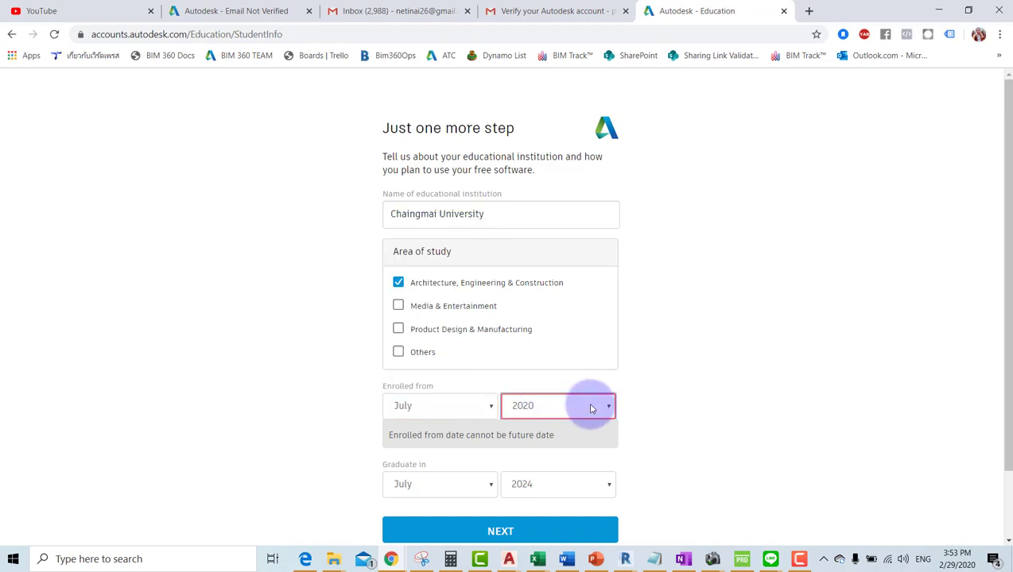
click(581, 407)
scroll(554, 425, down, 1)
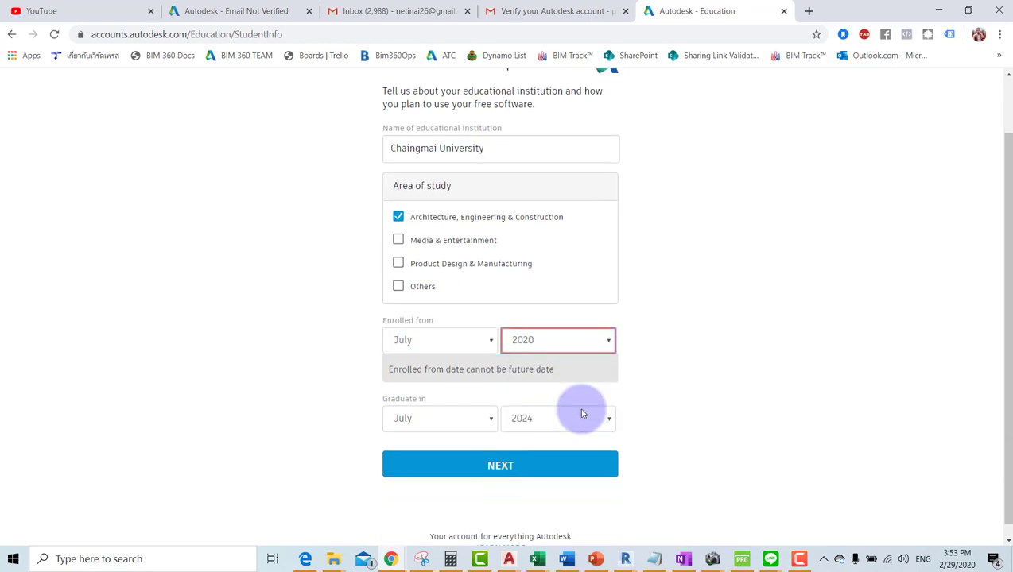
click(567, 347)
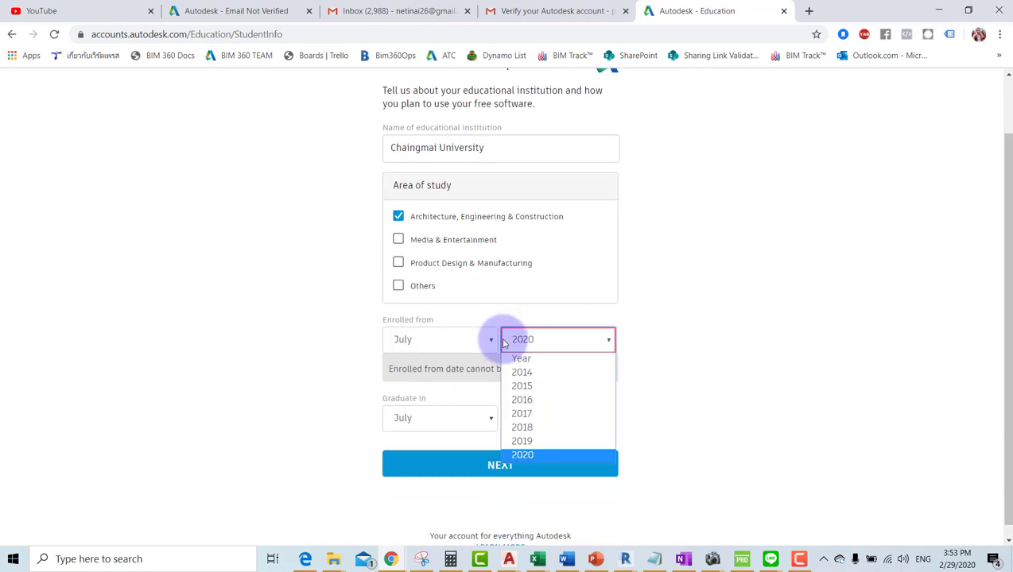
click(523, 441)
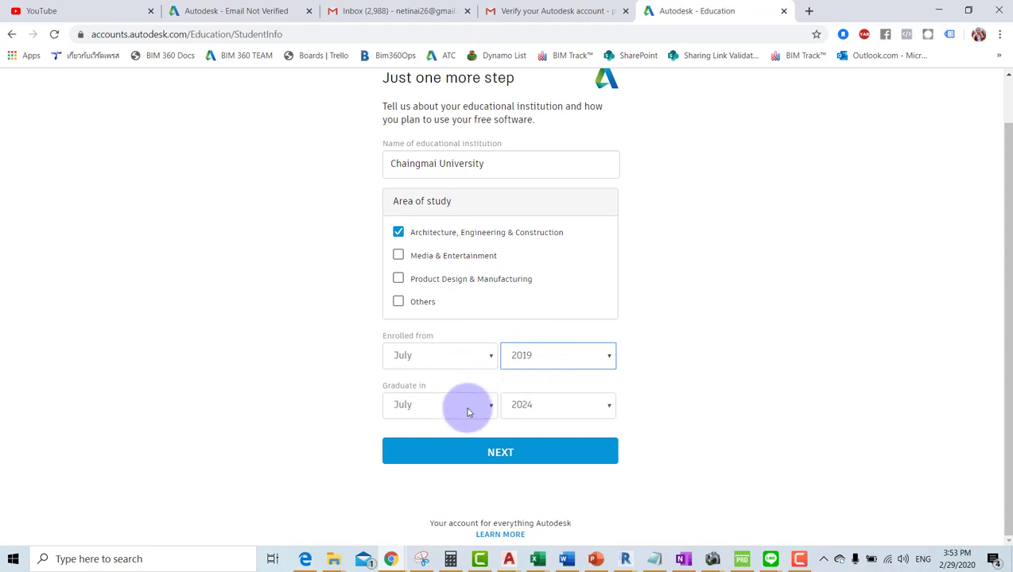
click(576, 417)
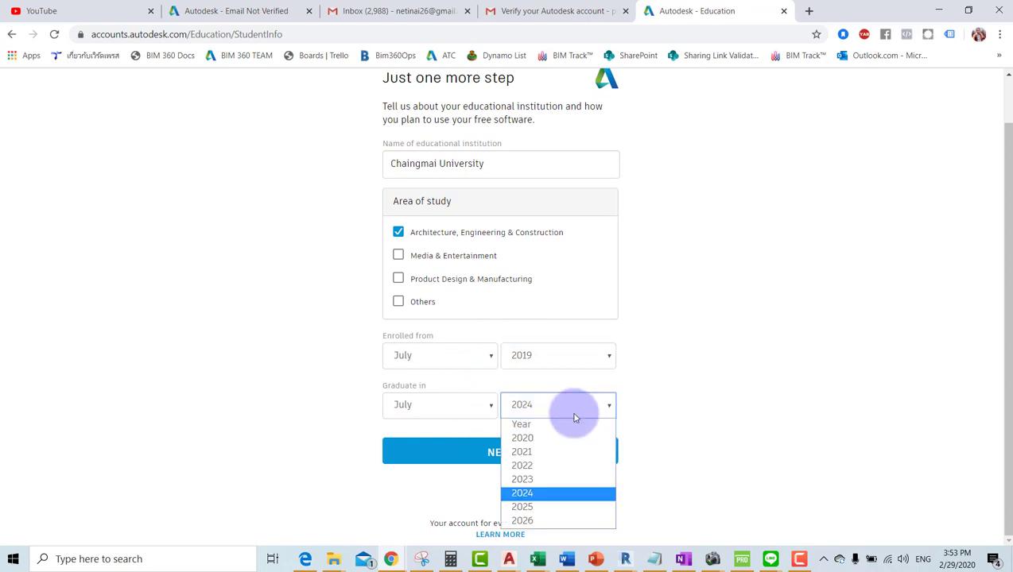
click(534, 477)
Submit the corrected study details and continue past the Account set confirmation.
click(540, 447)
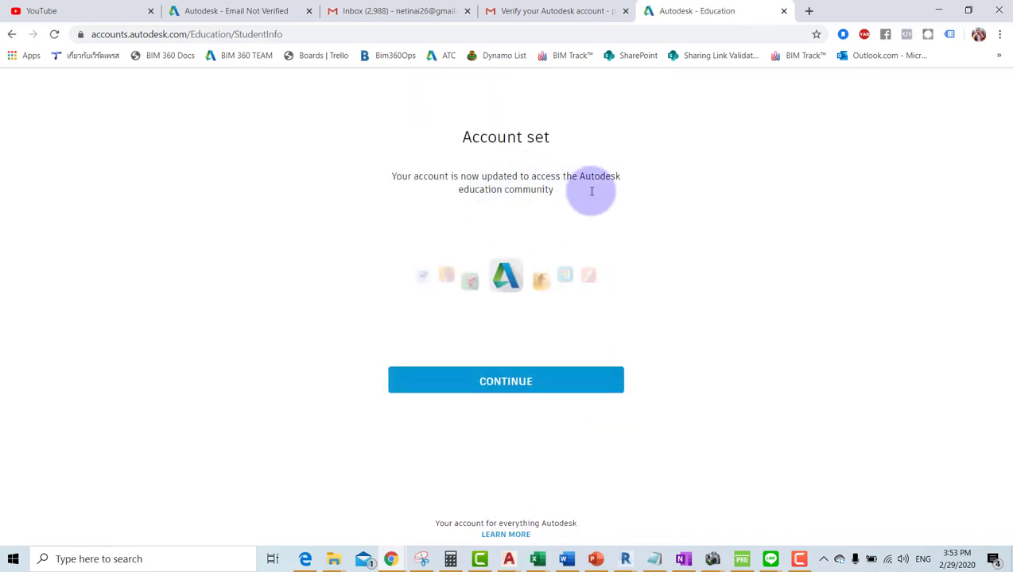
click(511, 379)
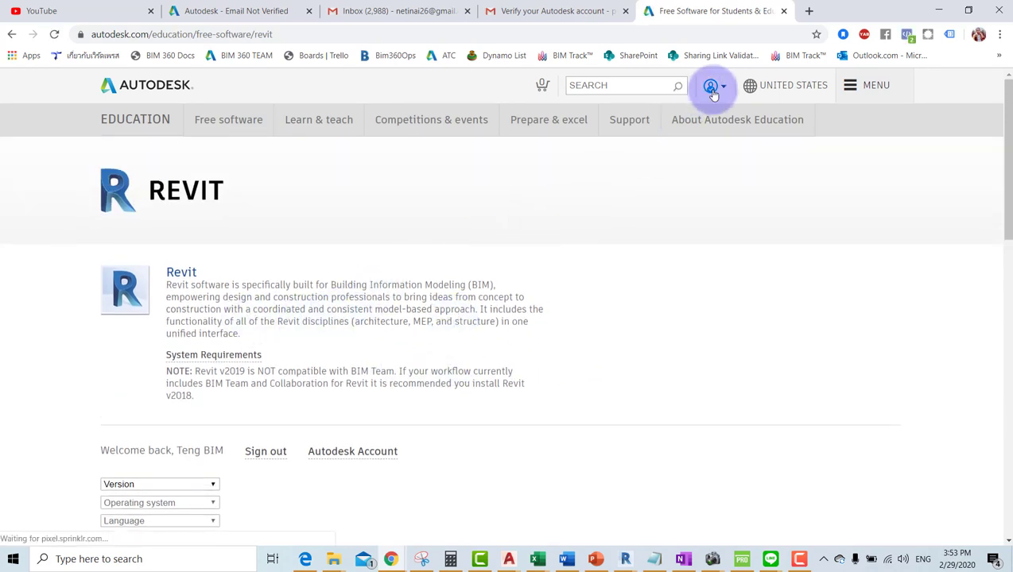
Select Revit 2020, Windows 64-bit and English for the download.
scroll(389, 280, down, 2)
click(200, 351)
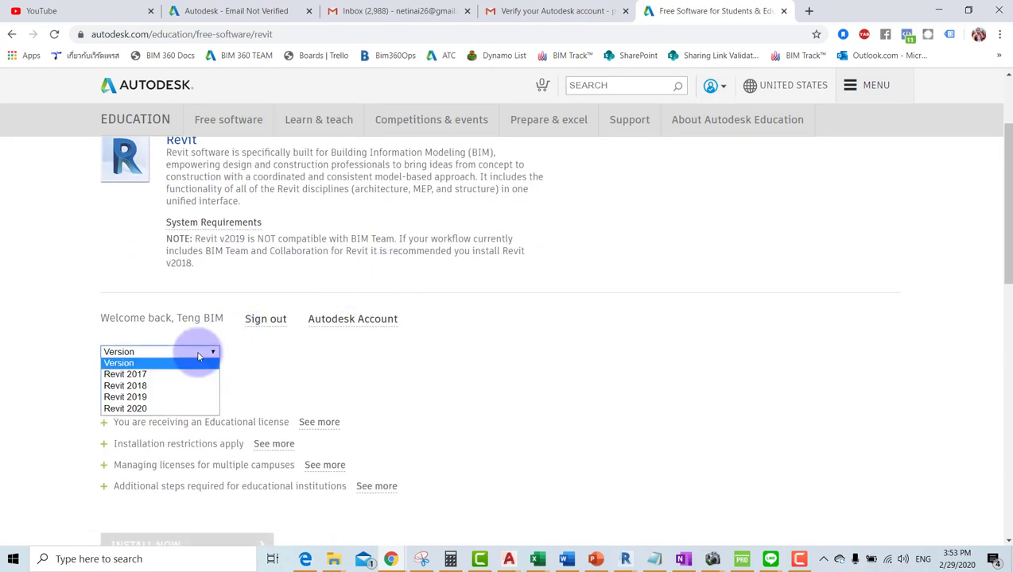
click(142, 409)
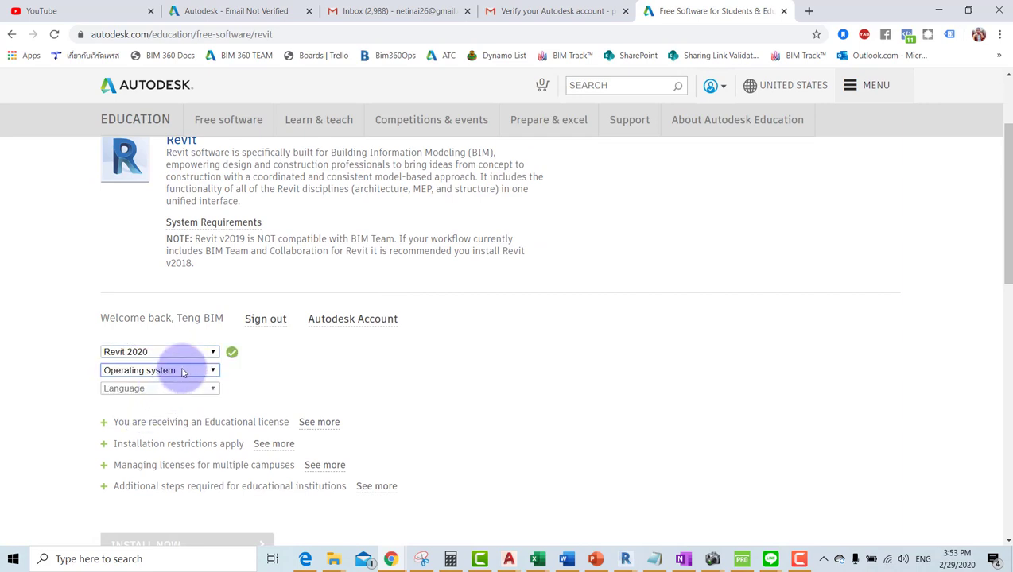
click(180, 370)
click(171, 393)
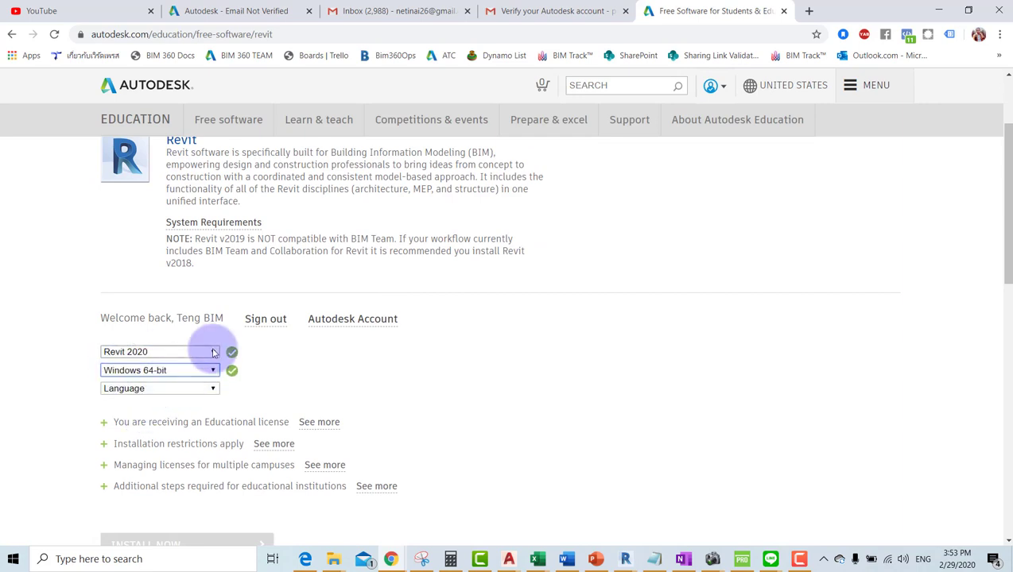
click(163, 389)
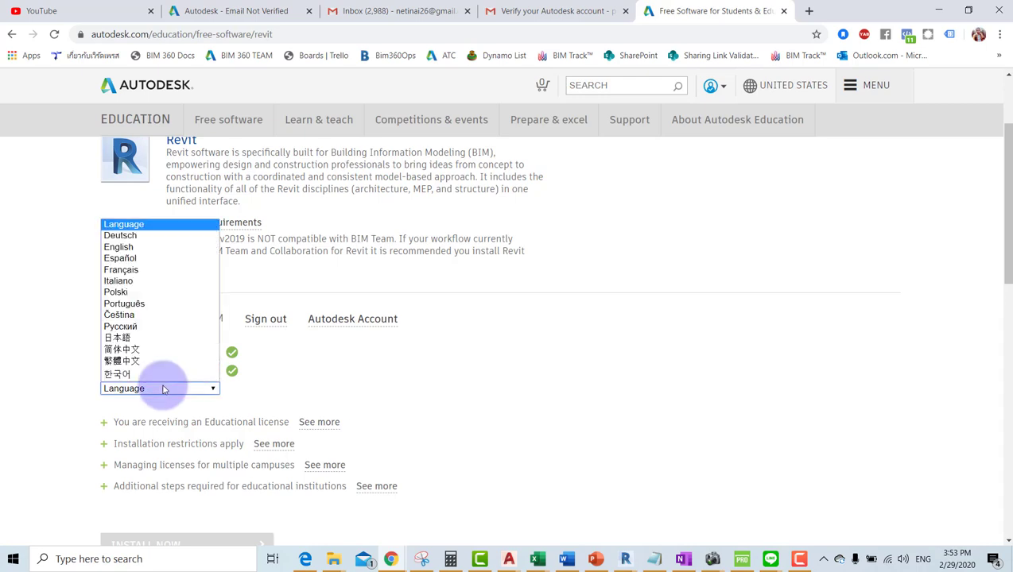
click(131, 247)
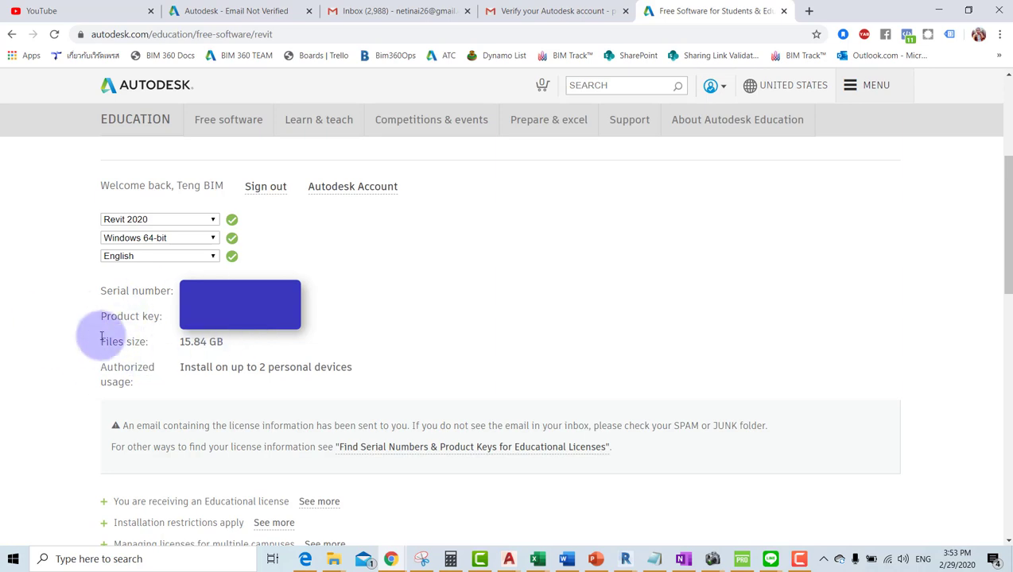
Read the Revit 2020 licence details email in Gmail, then return to the Autodesk page.
click(513, 12)
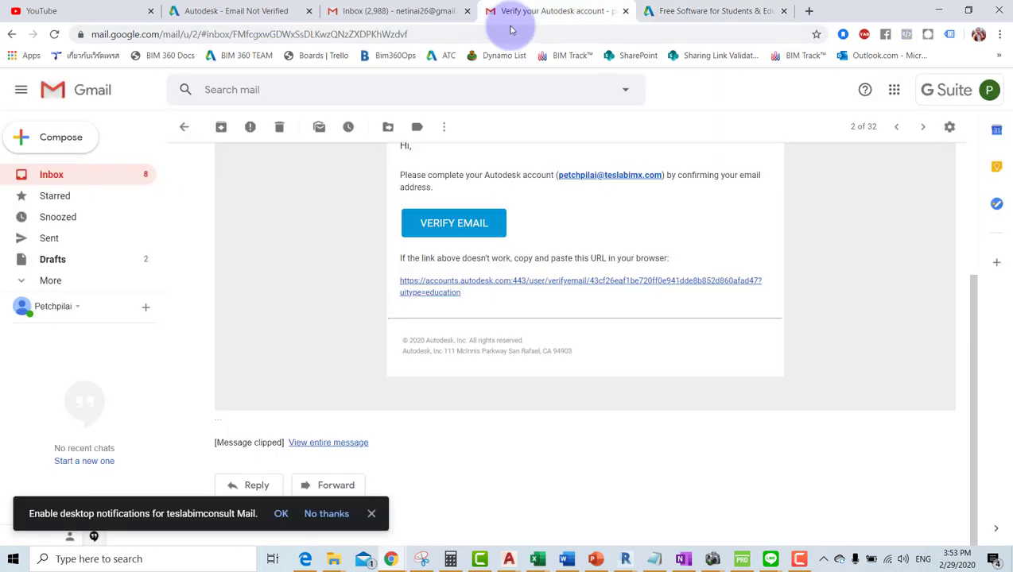
click(85, 183)
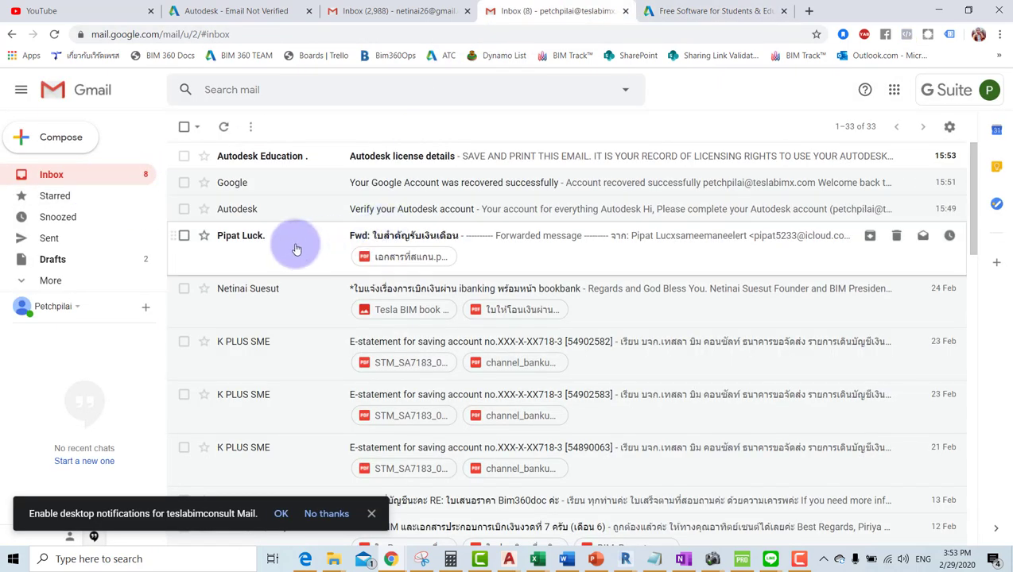
click(374, 151)
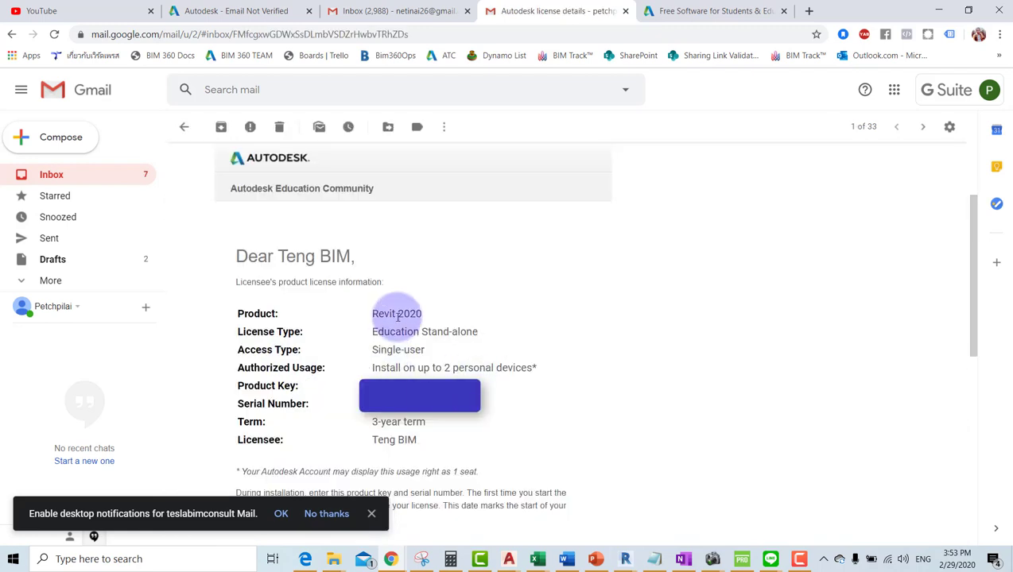
click(650, 14)
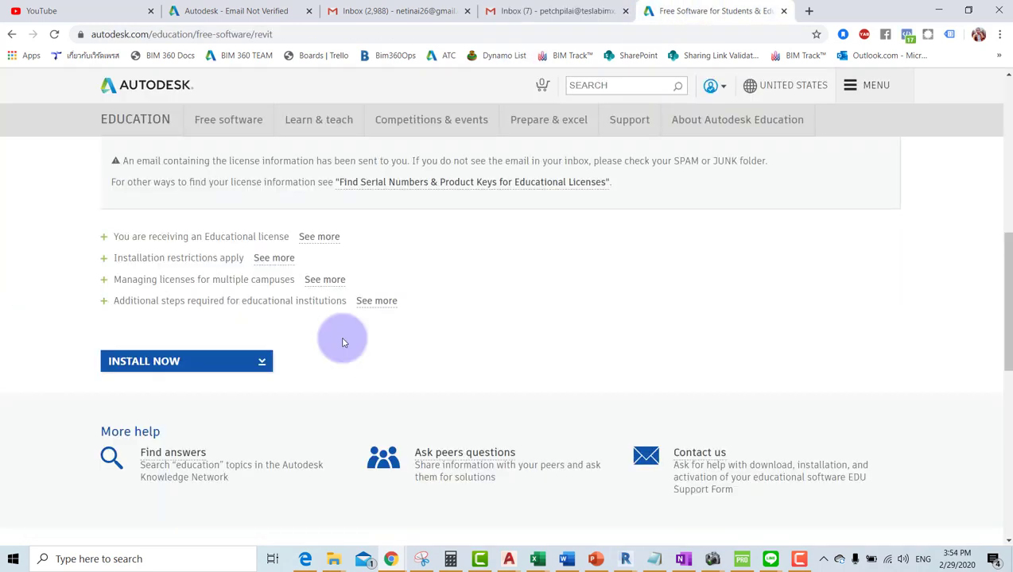
Accept the licence agreement and download the Revit 2020 installer.
click(179, 365)
click(649, 373)
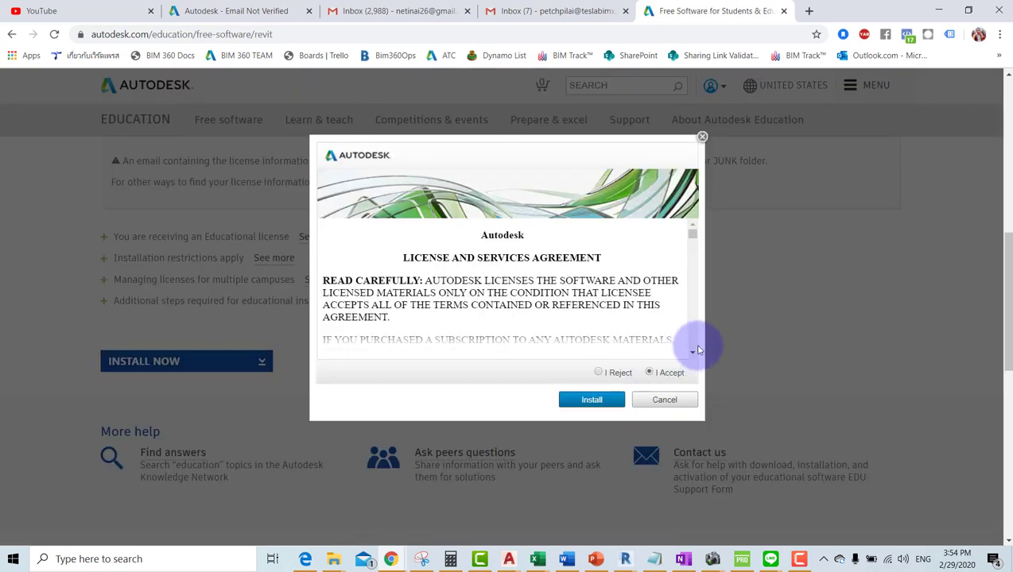
click(607, 400)
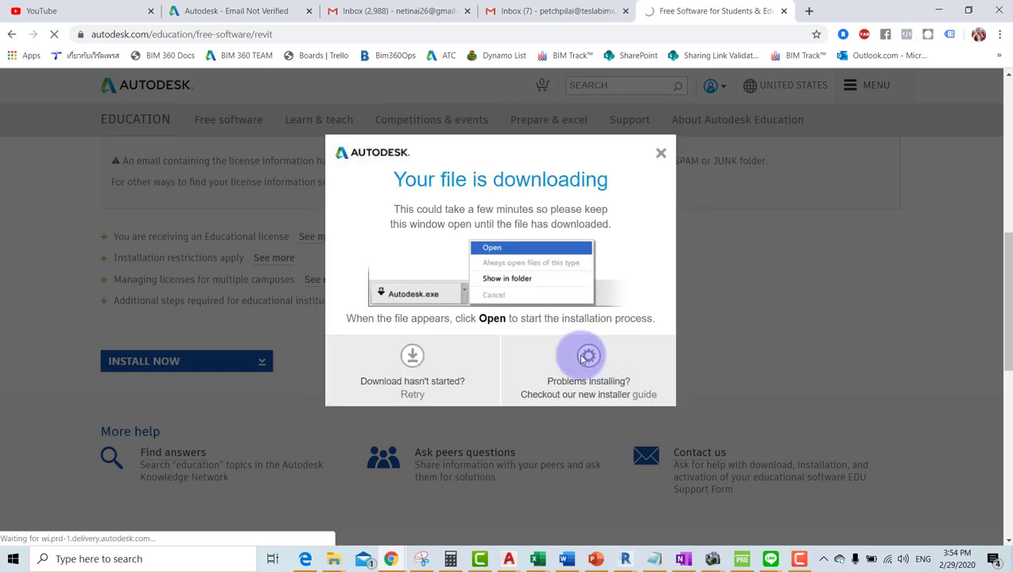
click(659, 154)
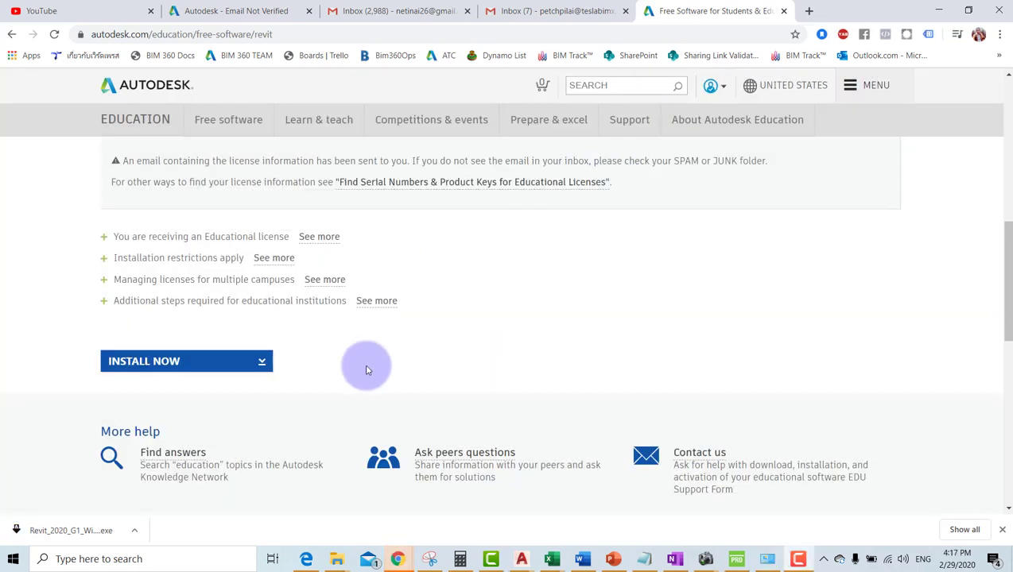
Run the downloaded Revit 2020 installer and choose Install on this computer.
click(80, 531)
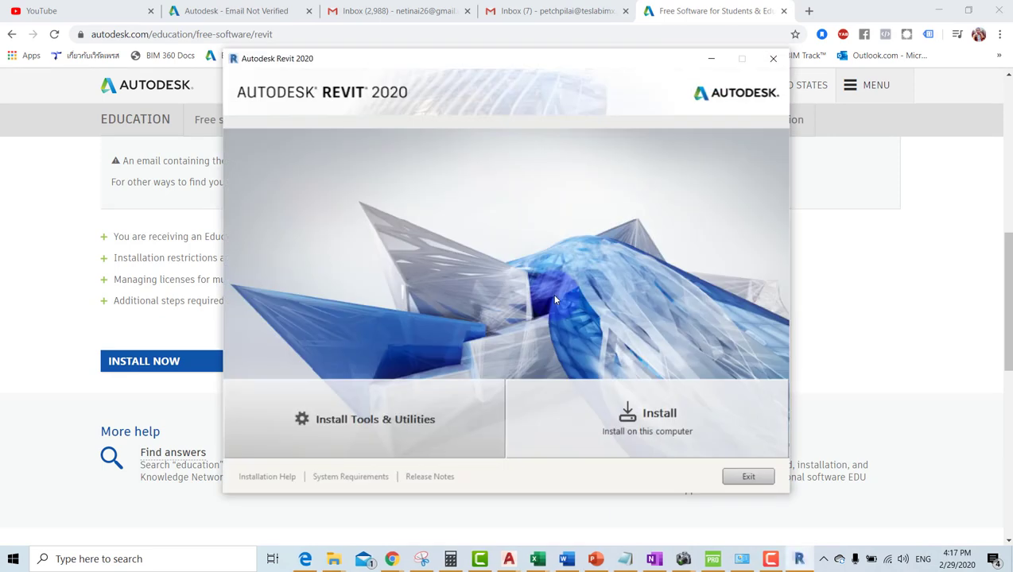
click(672, 413)
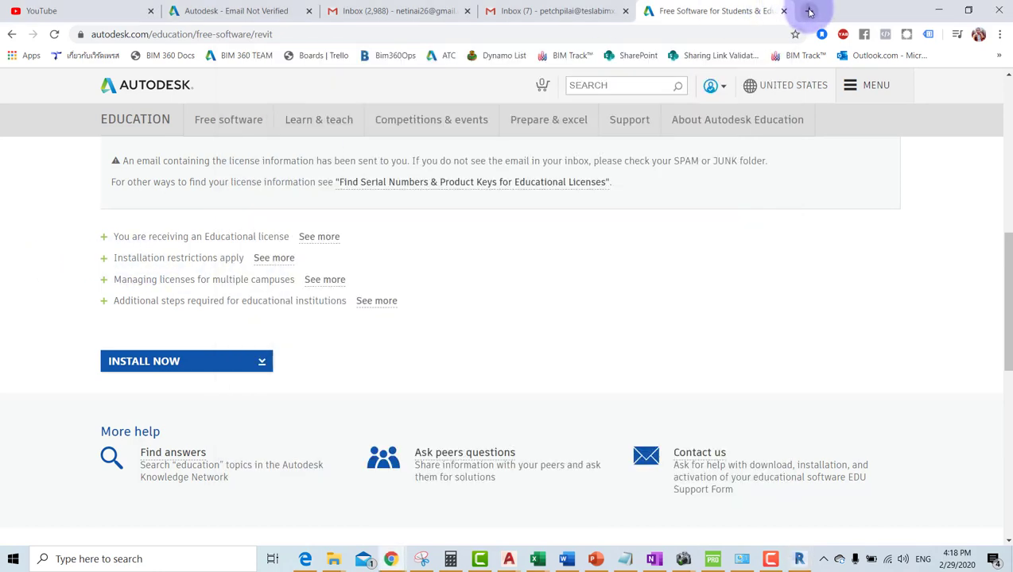
Search Google for 'revit system requirements' and open the Revit 2020 requirements article.
click(809, 11)
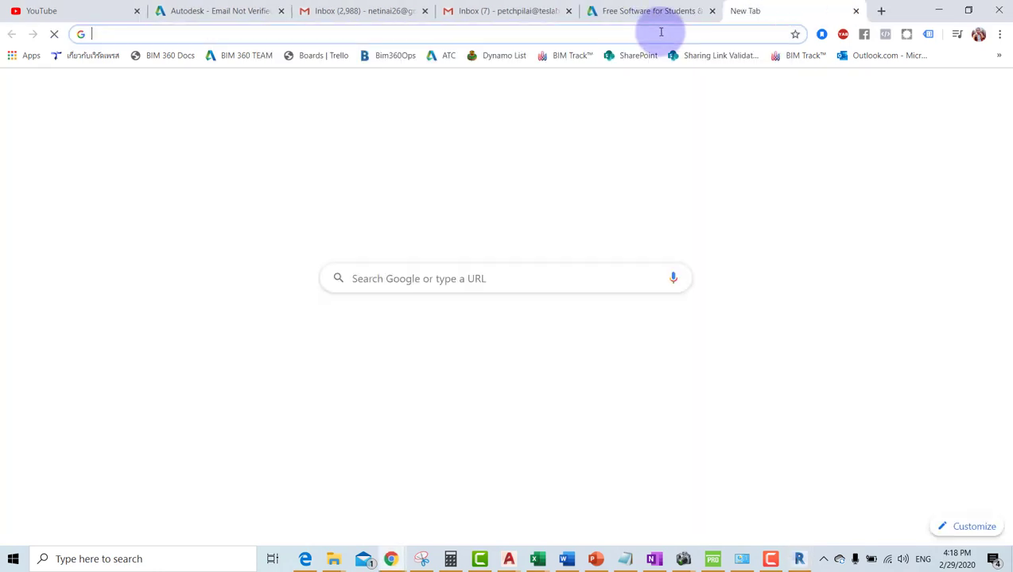
text(re)
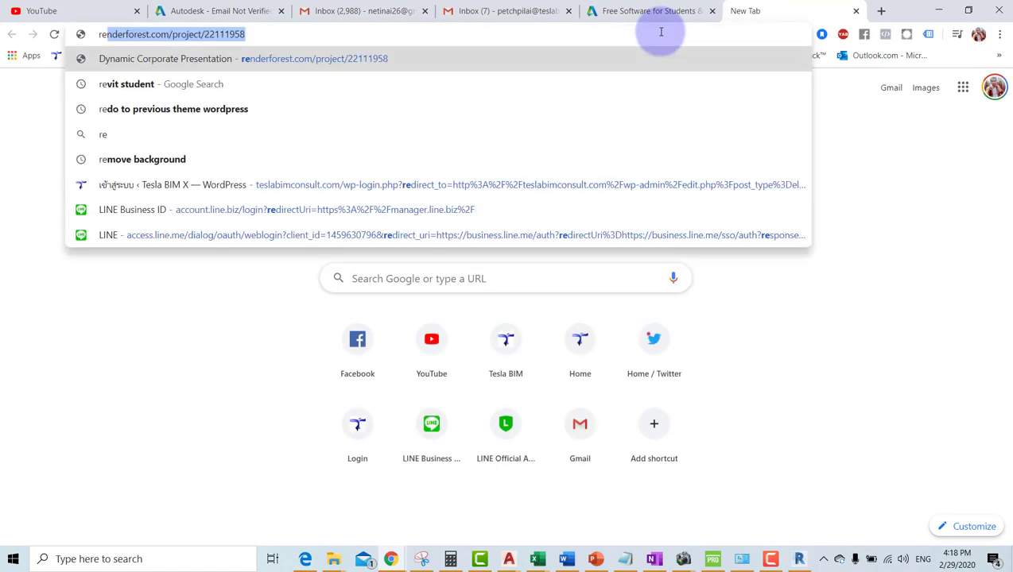
text(vit s)
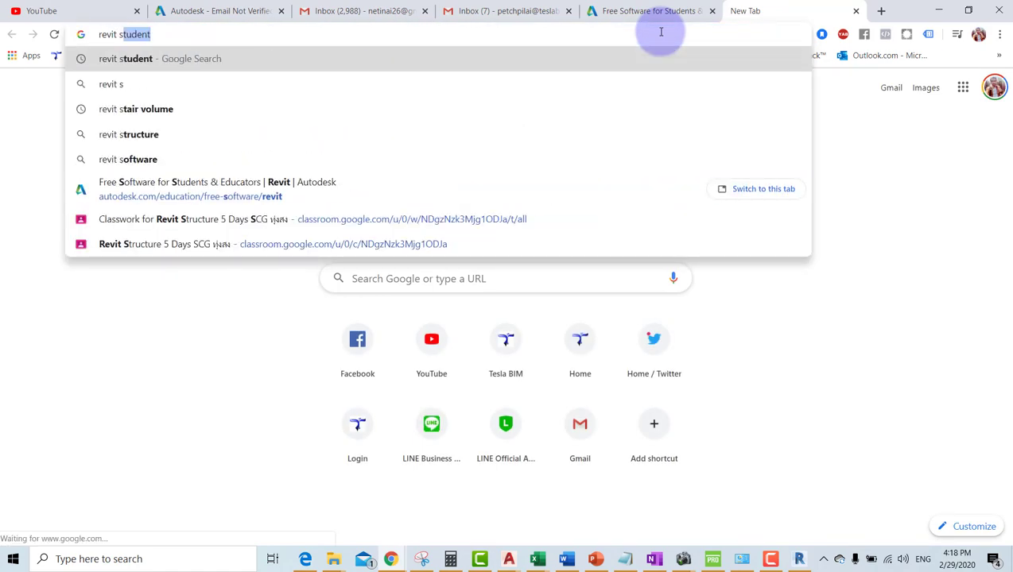
text(ystem requirements)
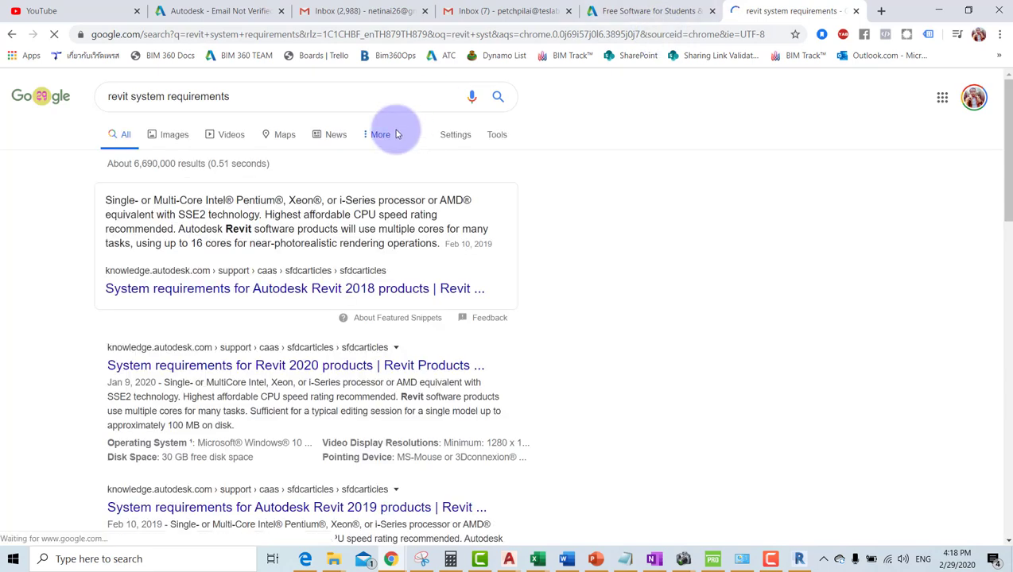
click(316, 364)
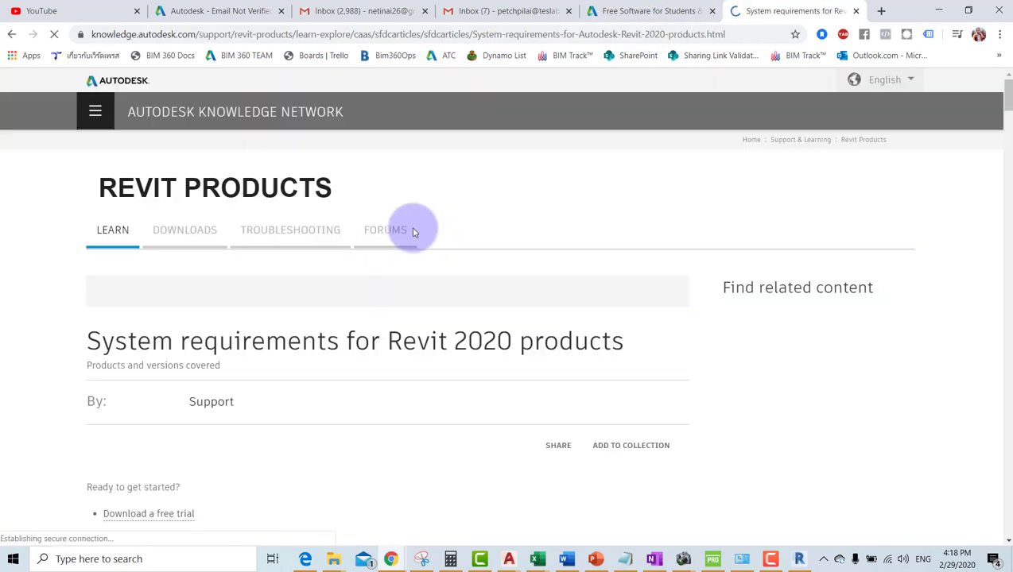
Dismiss the Edit basic details profile prompt on the requirements page.
scroll(413, 210, down, 5)
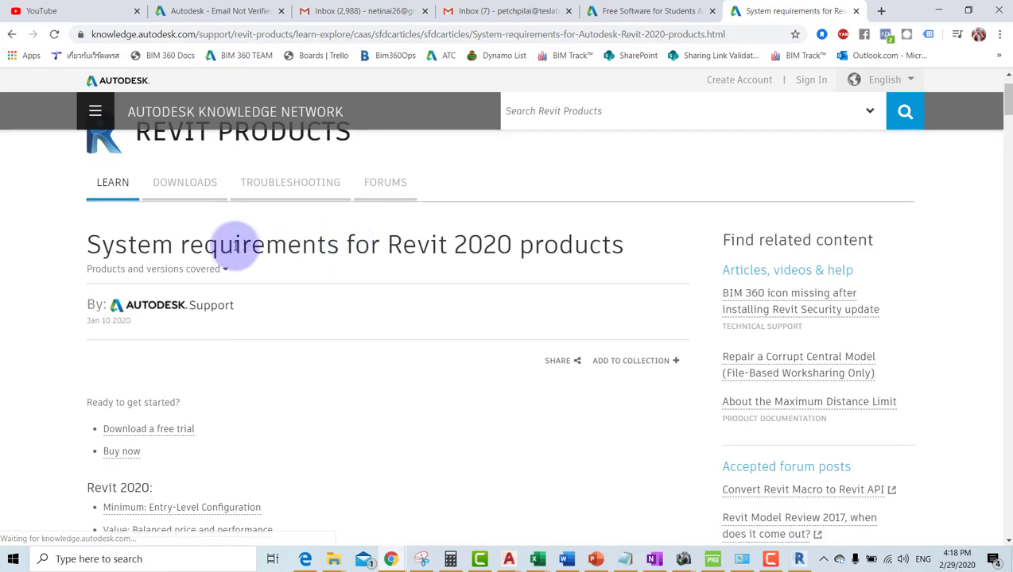
scroll(354, 255, down, 4)
scroll(360, 261, down, 3)
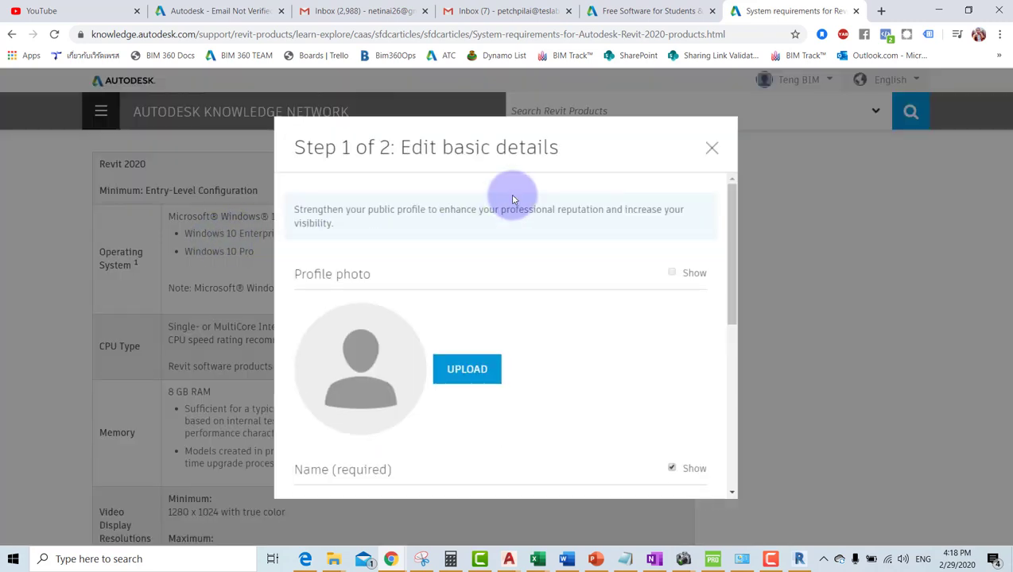
click(711, 148)
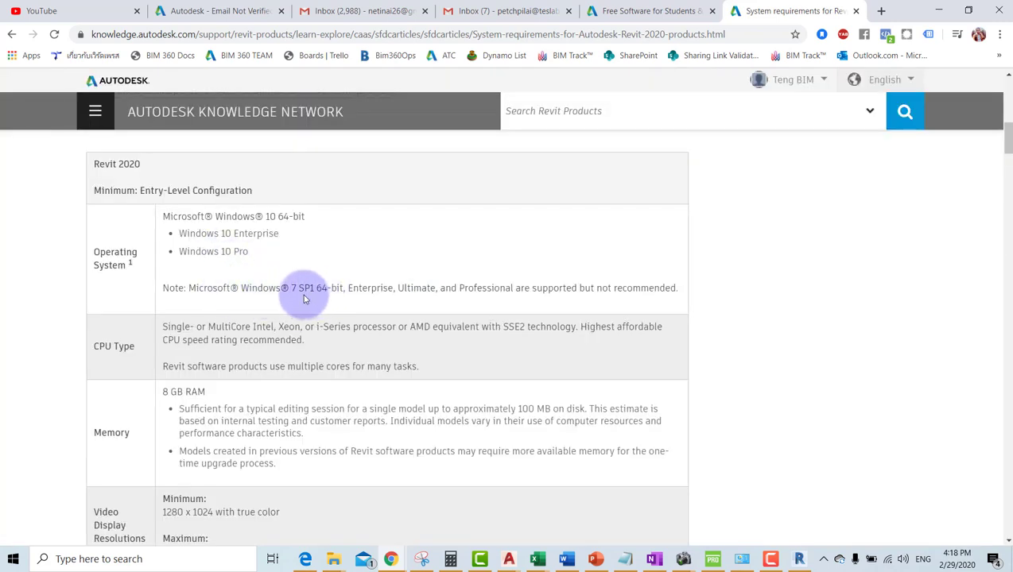
Review the Revit 2020 requirements tables, then minimize Chrome to show the installer.
scroll(365, 250, down, 1)
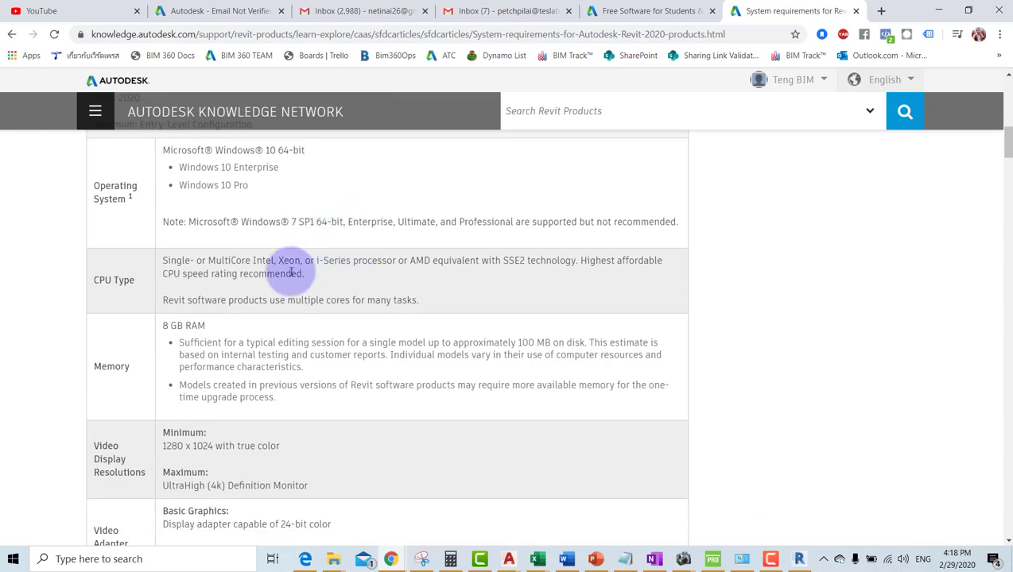
scroll(279, 274, down, 1)
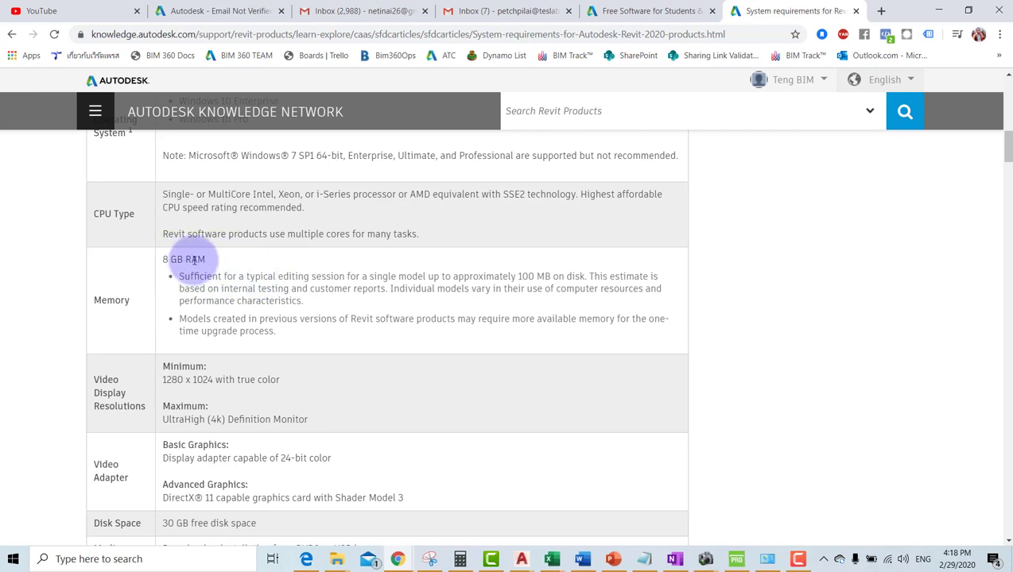
scroll(239, 262, down, 1)
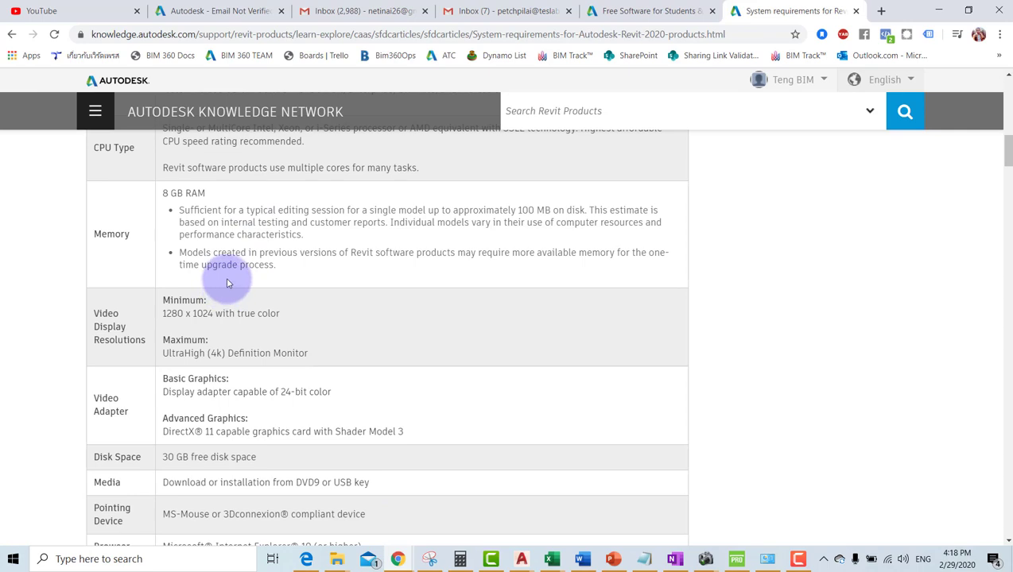
scroll(206, 230, down, 1)
scroll(159, 214, up, 1)
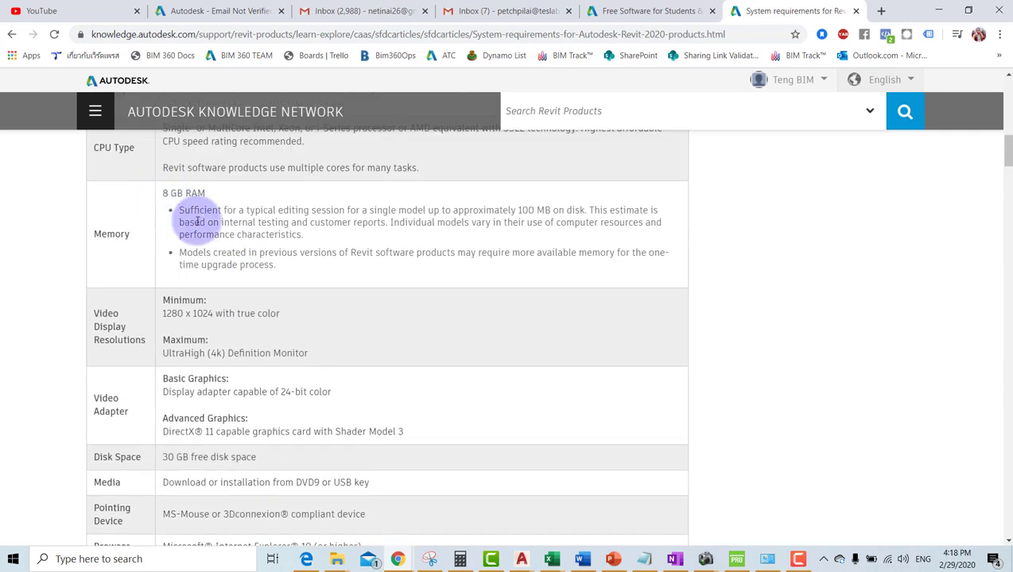
scroll(230, 289, down, 1)
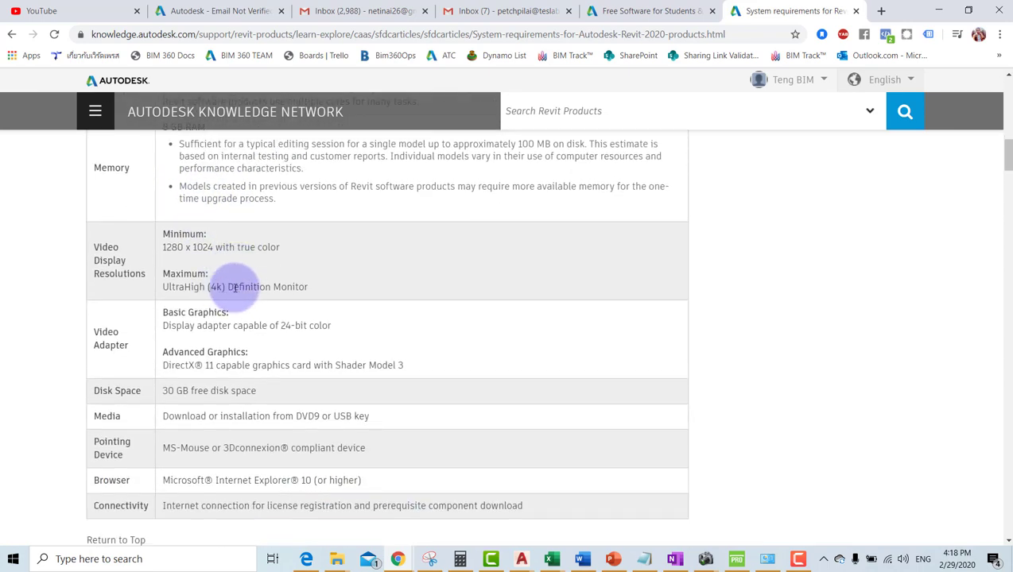
scroll(247, 255, down, 1)
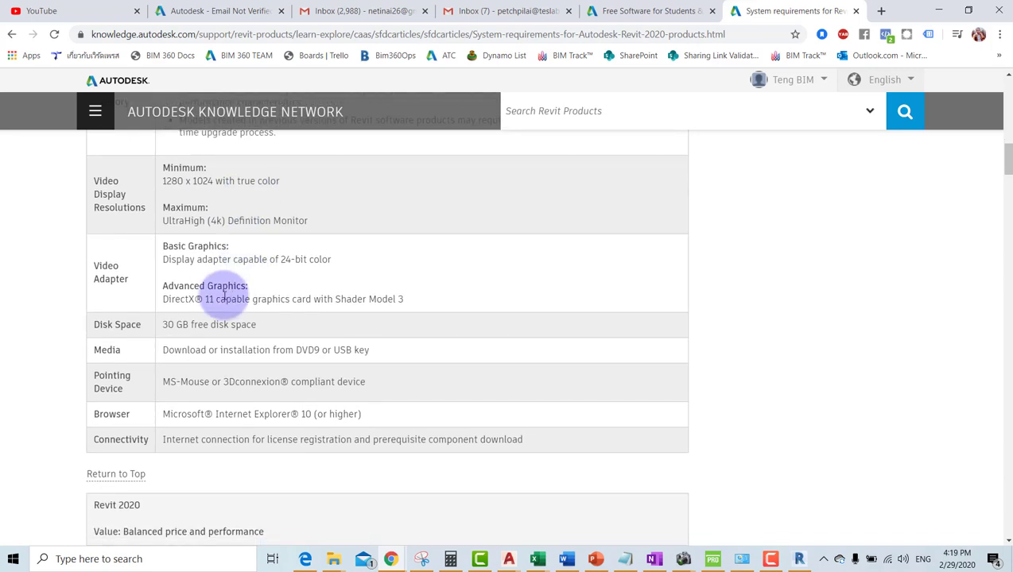
scroll(243, 296, down, 1)
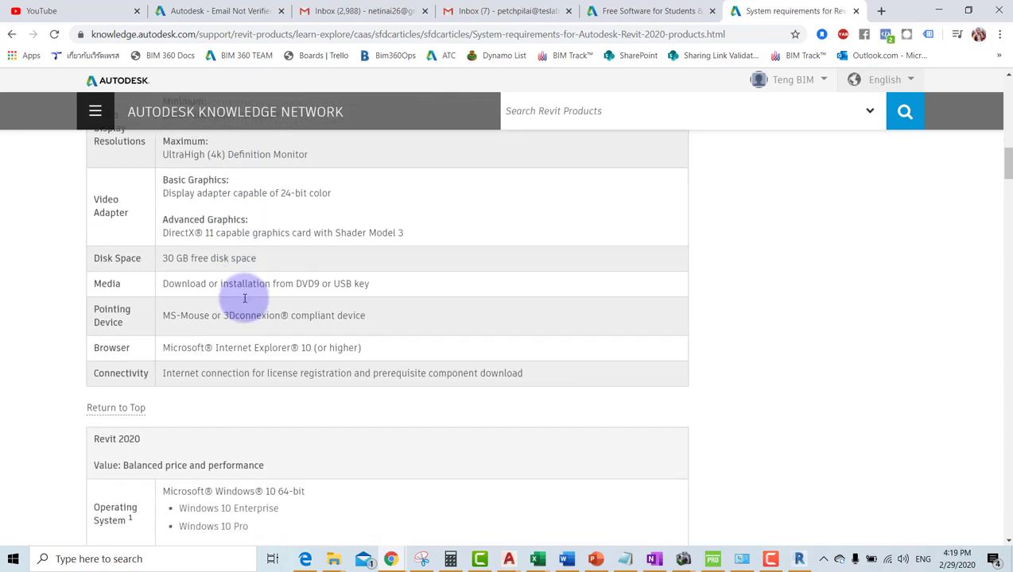
scroll(243, 299, up, 1)
scroll(244, 300, up, 1)
scroll(246, 302, up, 1)
scroll(244, 302, down, 3)
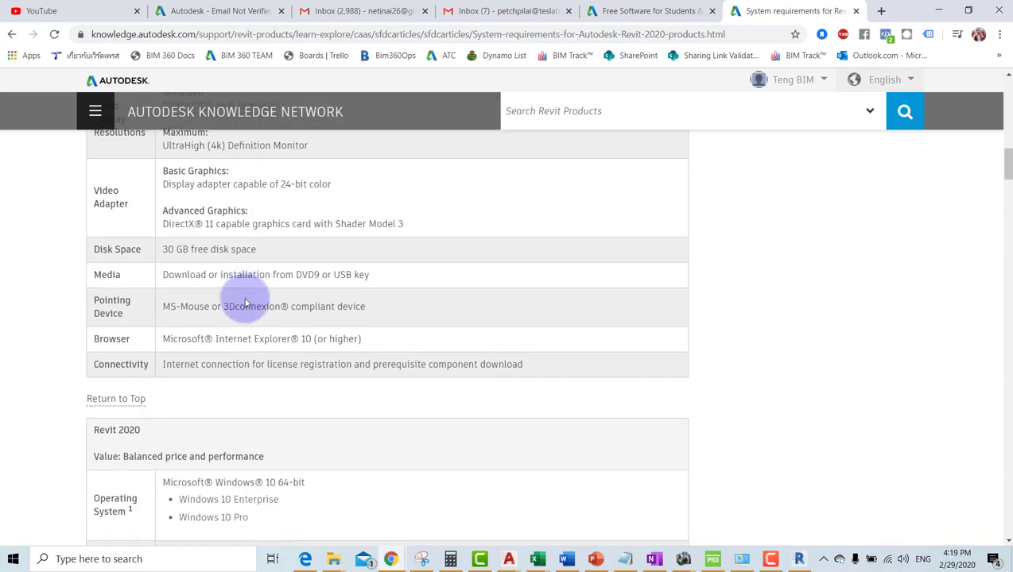
scroll(245, 298, down, 4)
scroll(288, 290, up, 2)
scroll(288, 282, up, 4)
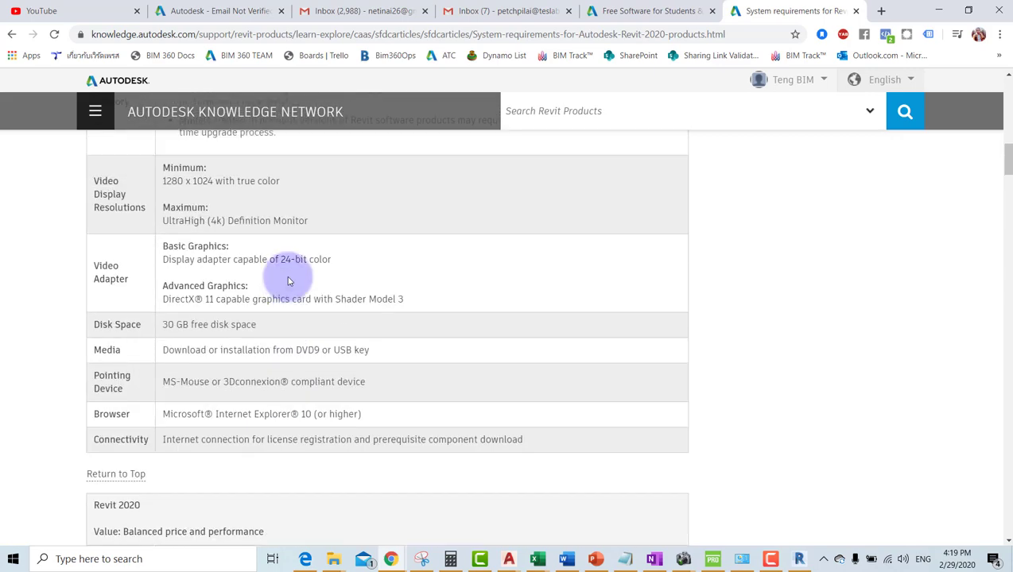
scroll(287, 275, up, 7)
scroll(196, 287, down, 9)
scroll(198, 283, up, 7)
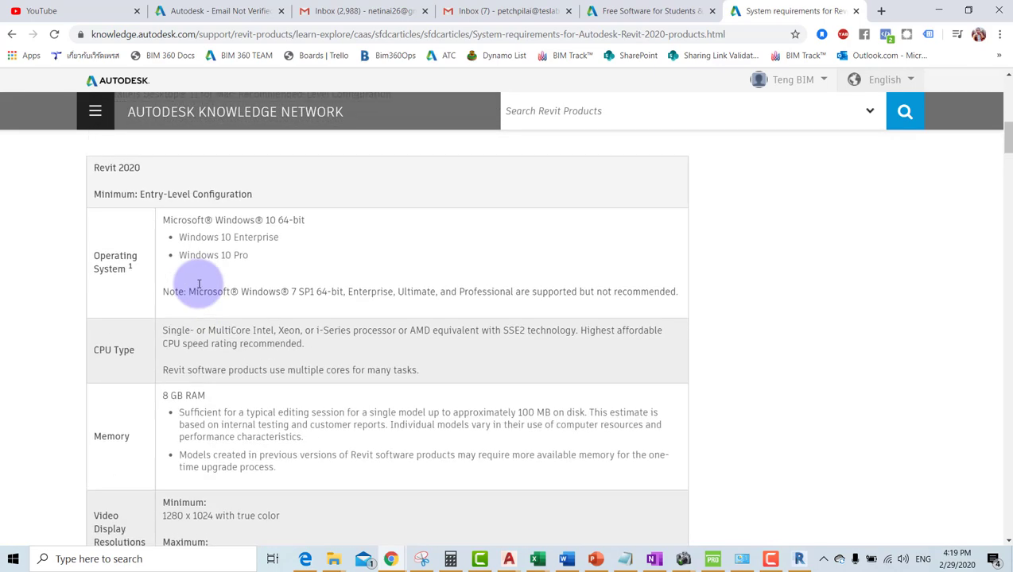
scroll(198, 283, up, 3)
scroll(220, 345, down, 5)
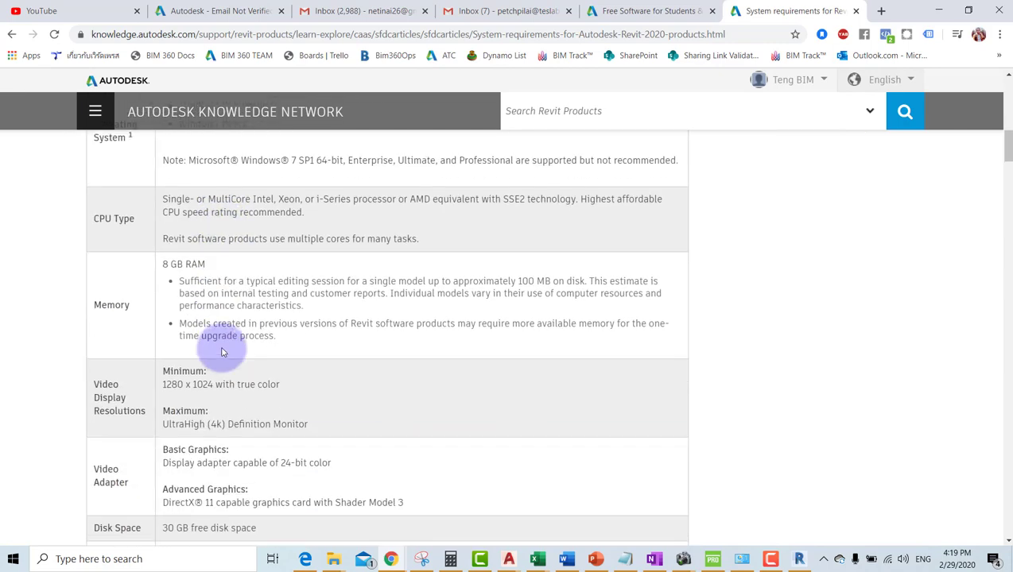
scroll(220, 343, down, 4)
scroll(222, 347, down, 2)
scroll(224, 342, down, 2)
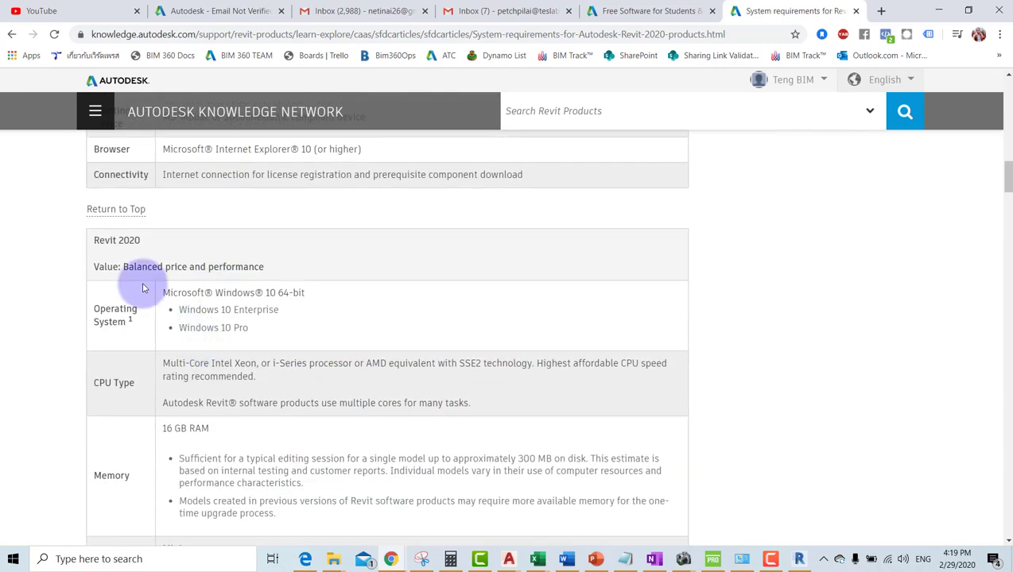
scroll(167, 282, down, 1)
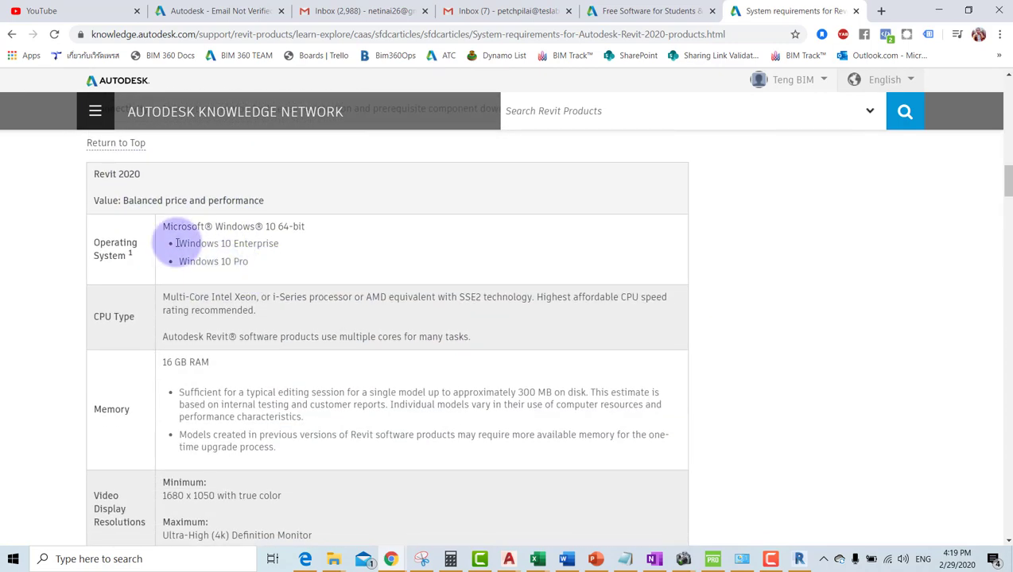
scroll(194, 314, down, 1)
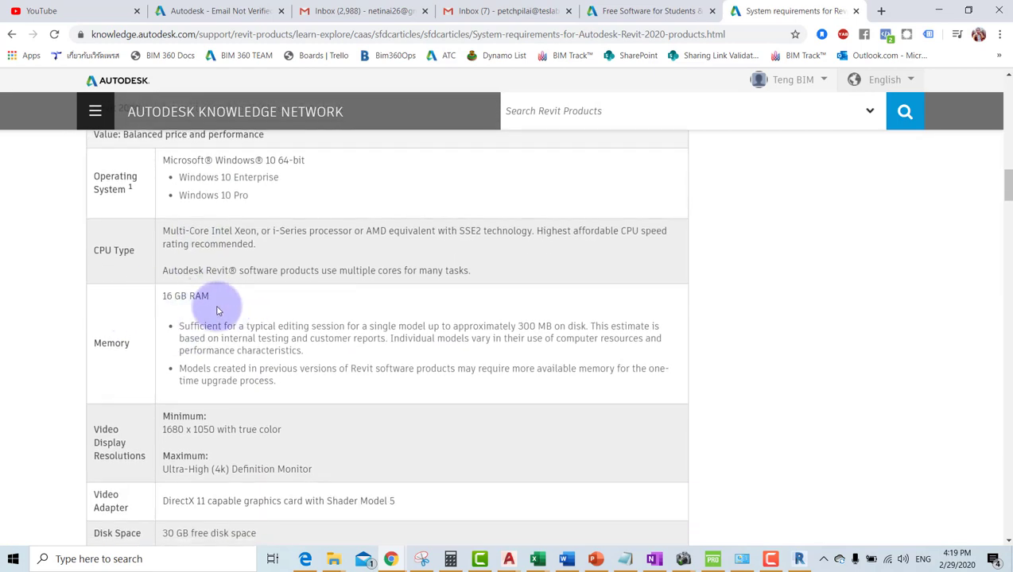
scroll(219, 302, down, 2)
scroll(222, 312, up, 4)
scroll(222, 316, up, 3)
scroll(220, 316, up, 3)
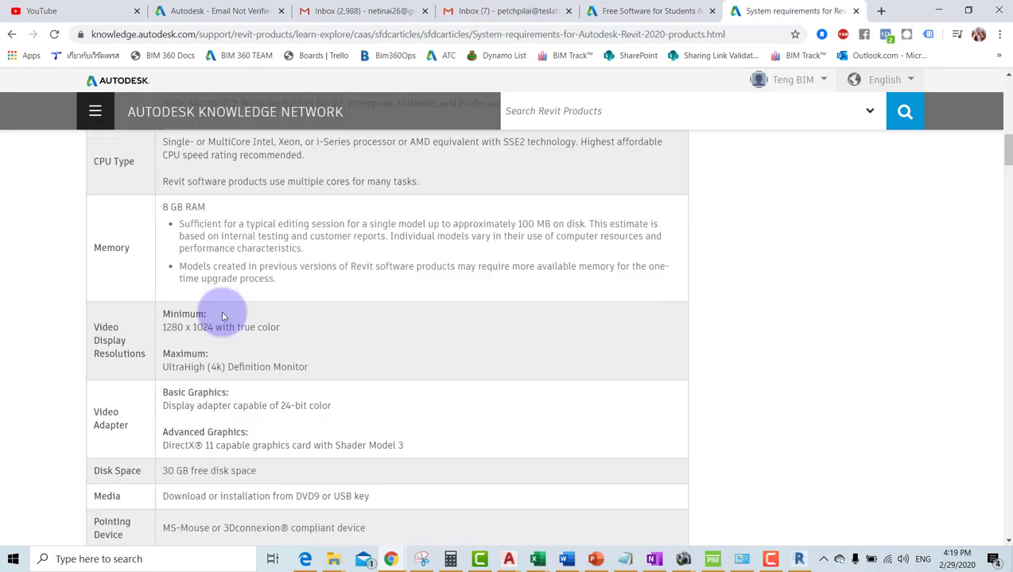
scroll(220, 316, up, 2)
scroll(204, 302, up, 2)
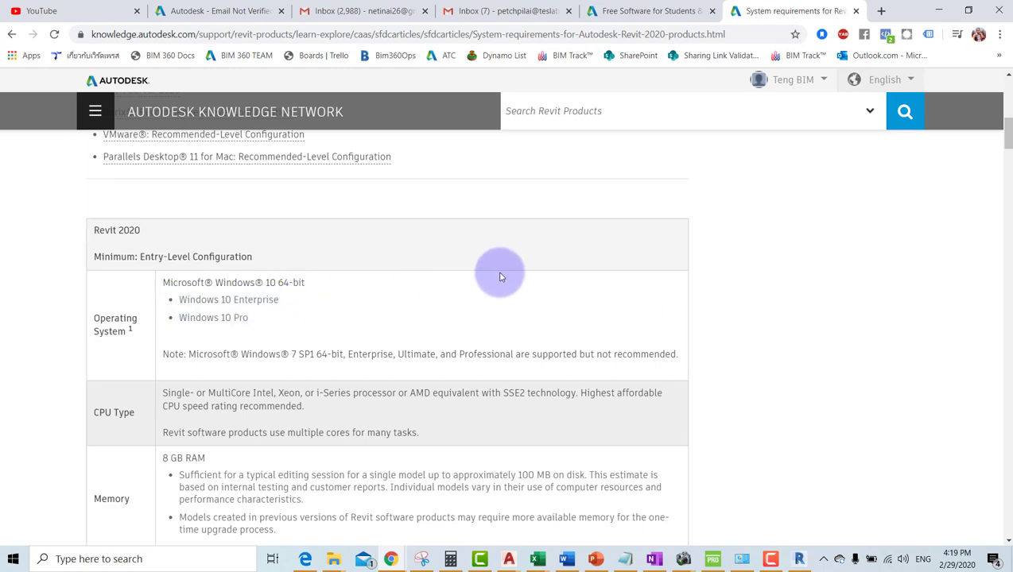
scroll(188, 268, down, 1)
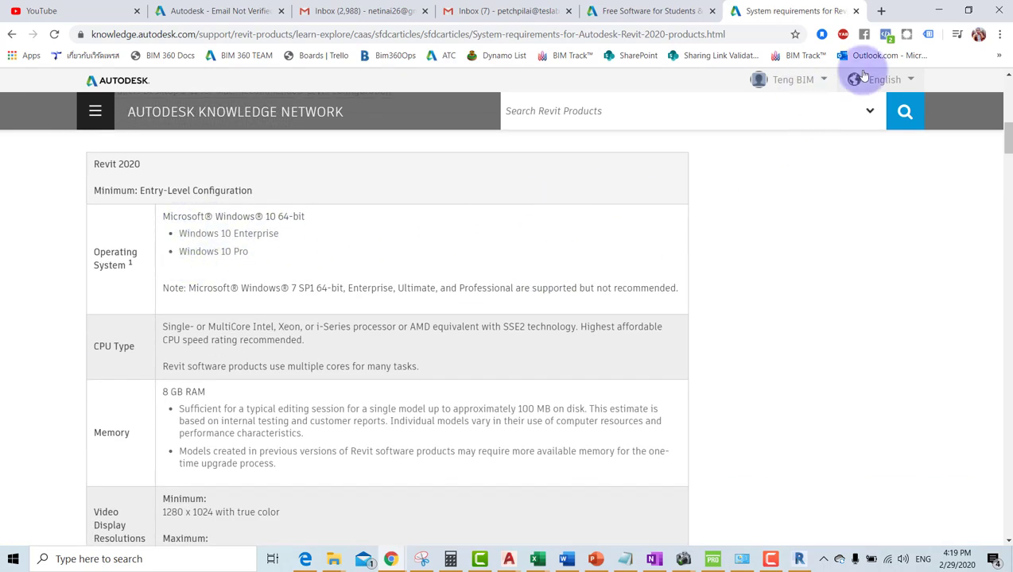
click(938, 10)
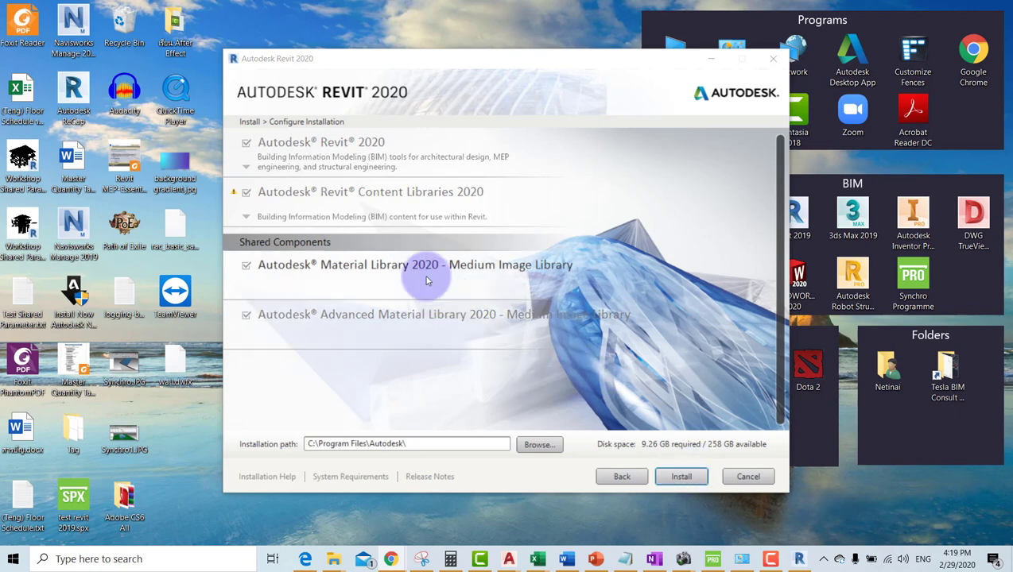
In Content Libraries, exclude the US Imperial pack and include the Thailand content pack.
click(248, 218)
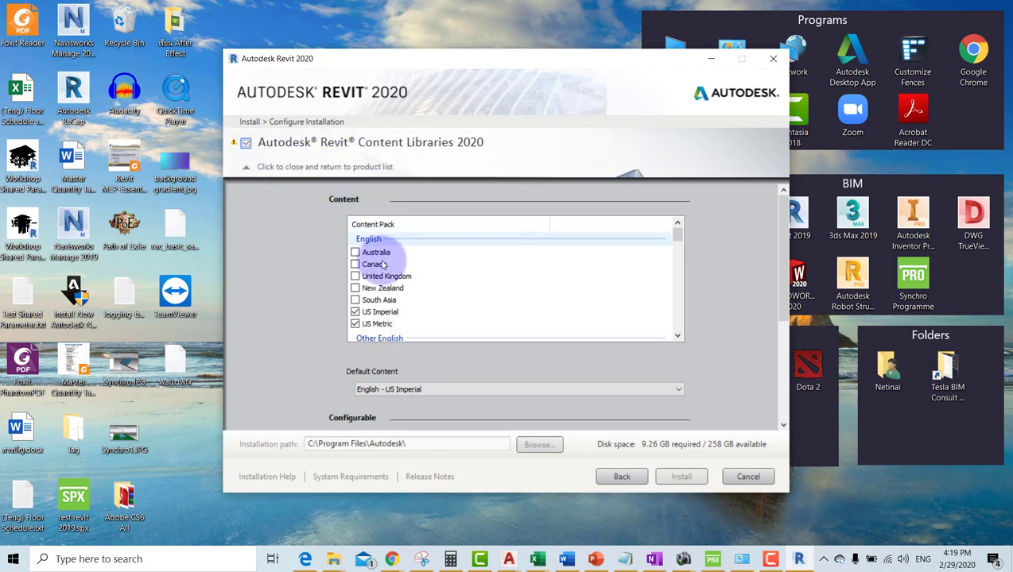
click(355, 312)
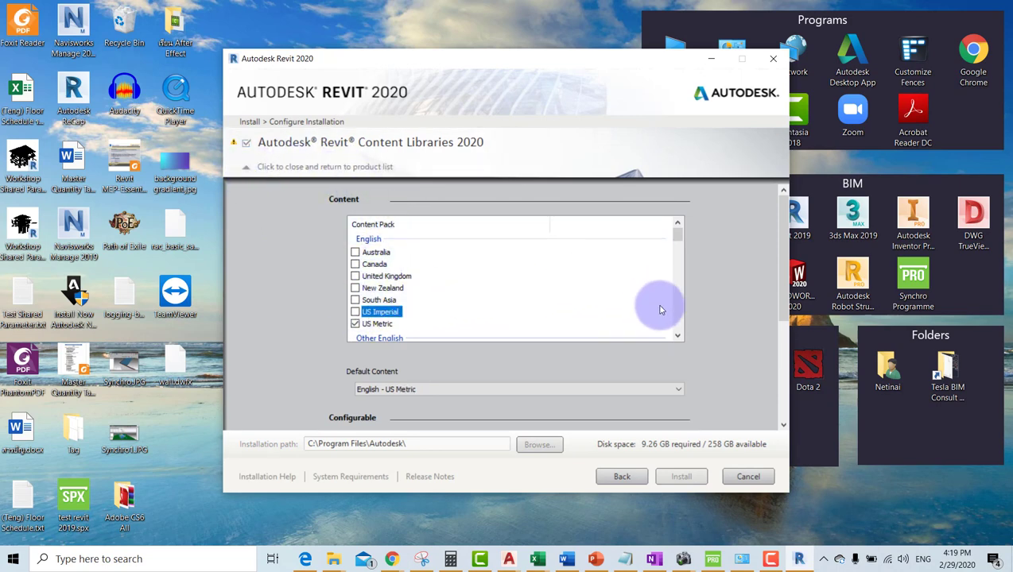
click(676, 336)
click(677, 336)
click(676, 337)
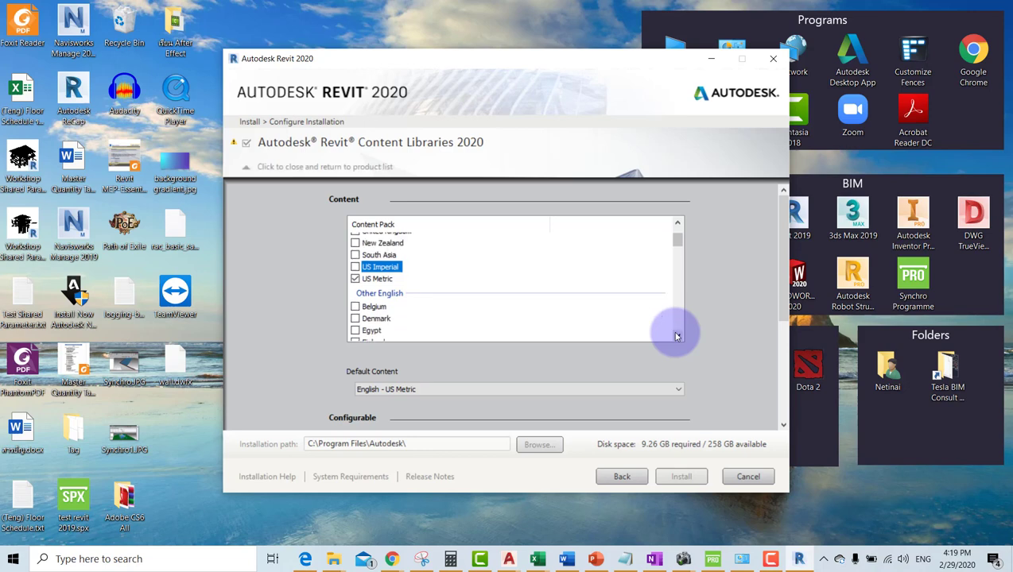
click(676, 336)
click(676, 336)
click(676, 336)
click(677, 336)
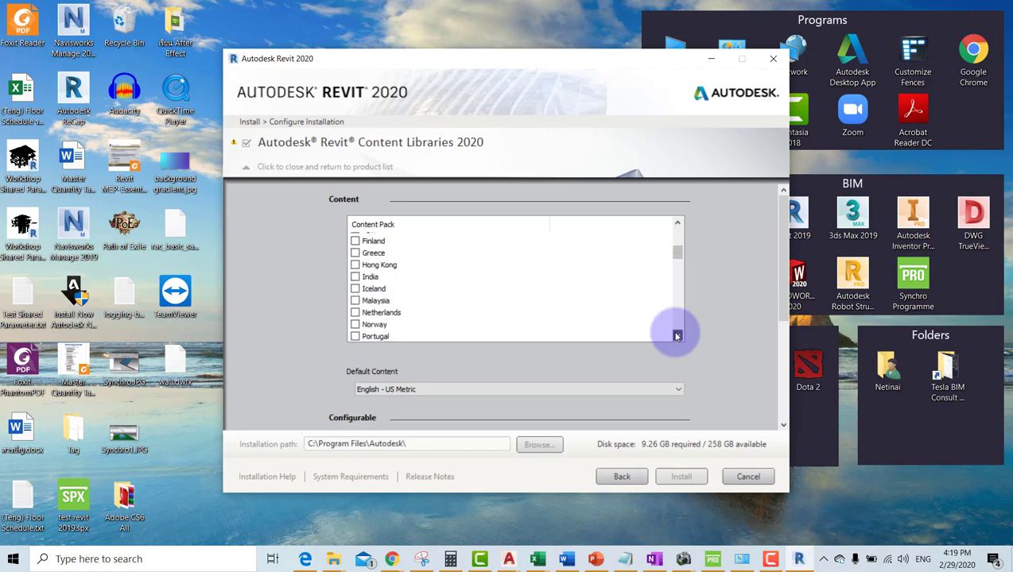
click(676, 336)
click(676, 337)
click(676, 336)
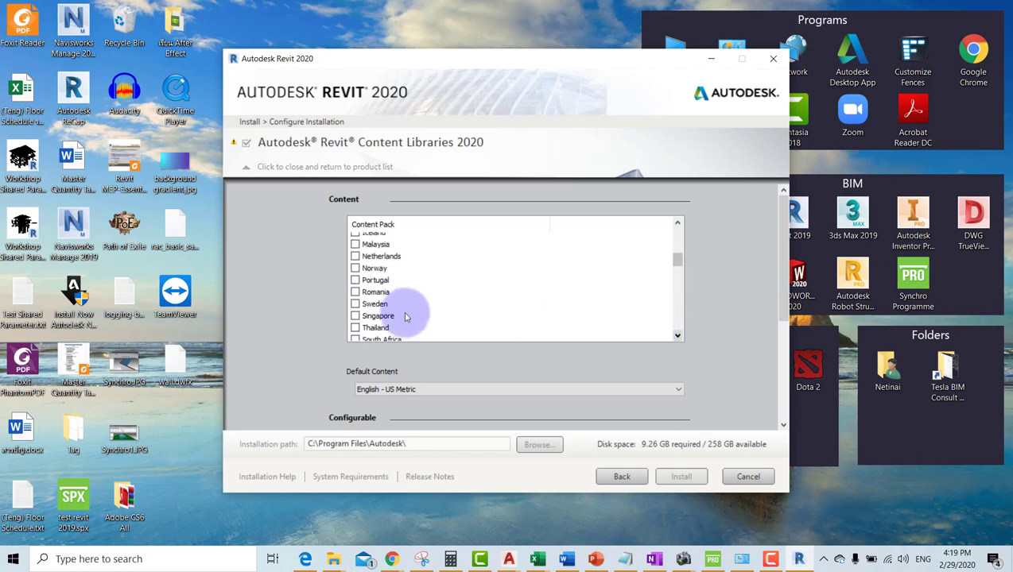
click(354, 328)
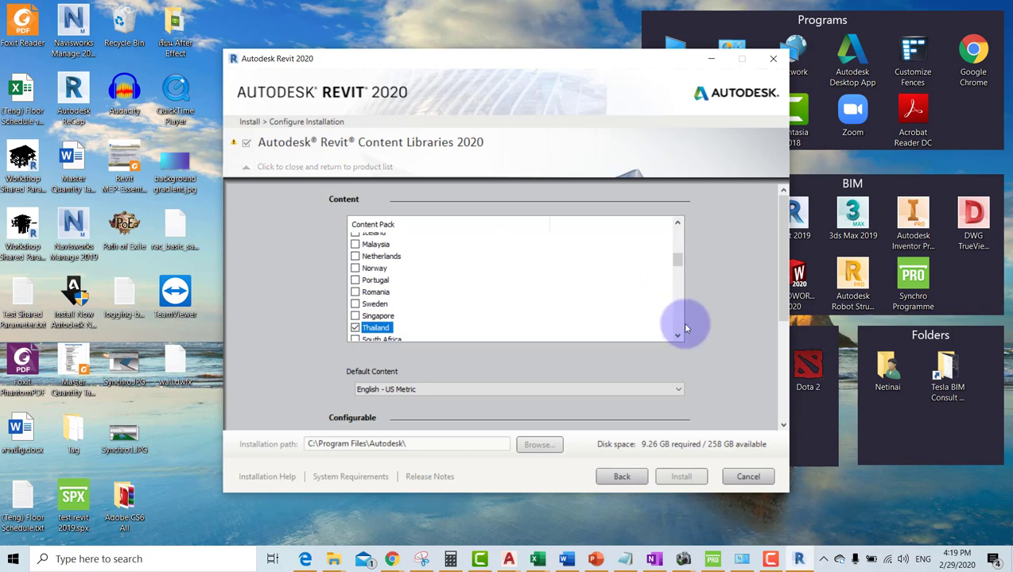
Make Other English - Thailand the default content and return to the product list.
scroll(542, 410, down, 1)
click(444, 380)
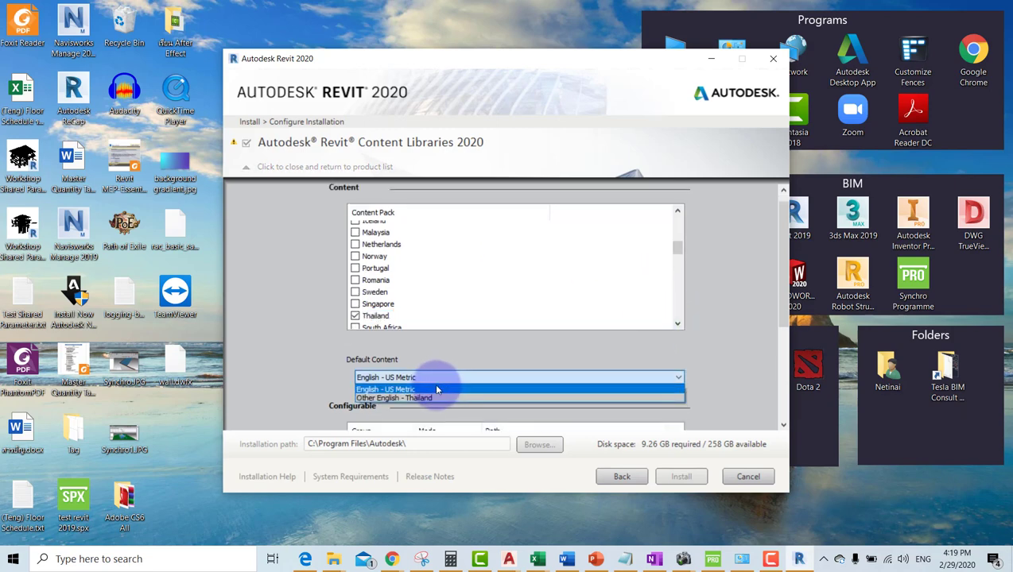
click(426, 401)
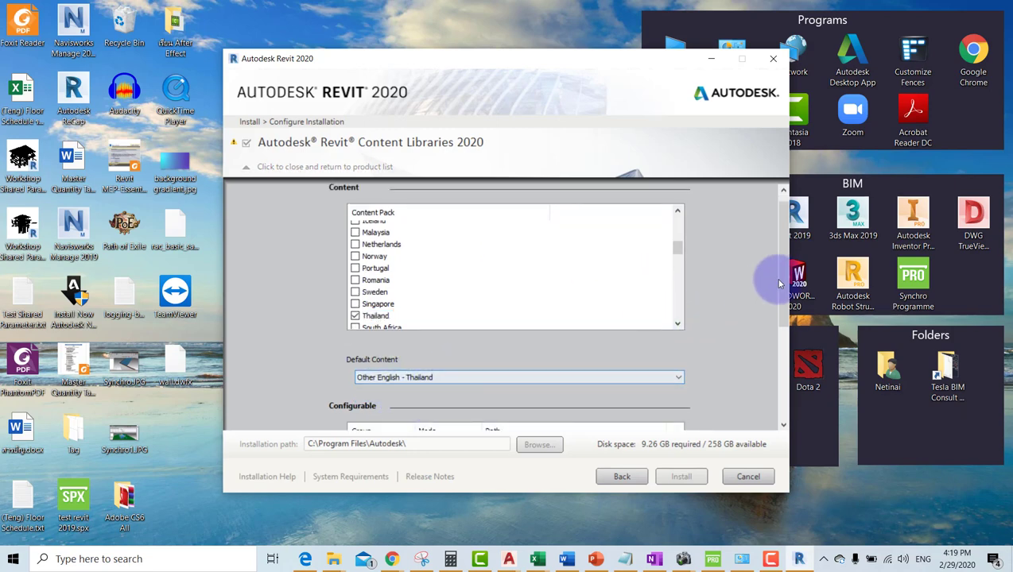
drag(780, 274, 774, 318)
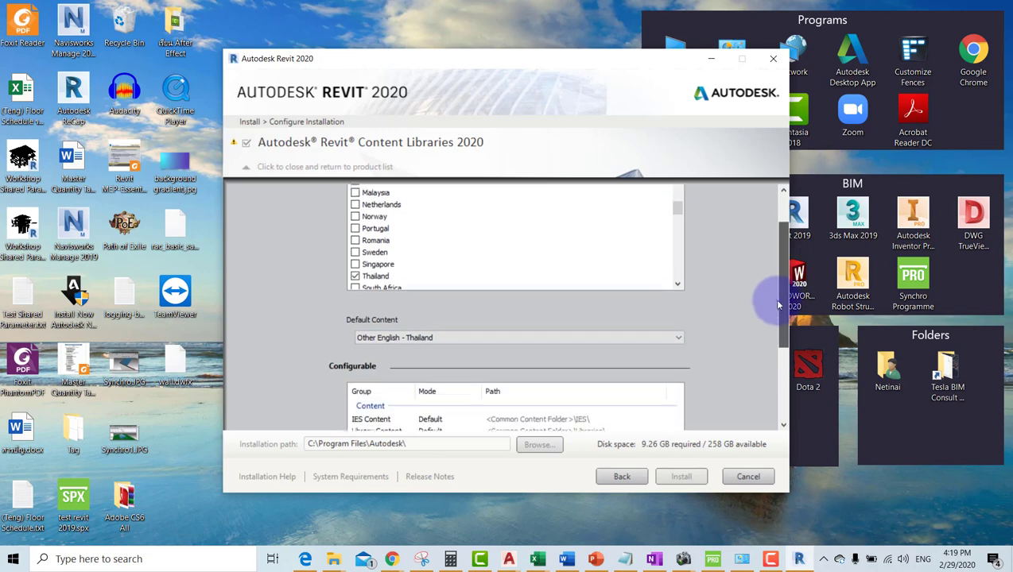
click(247, 174)
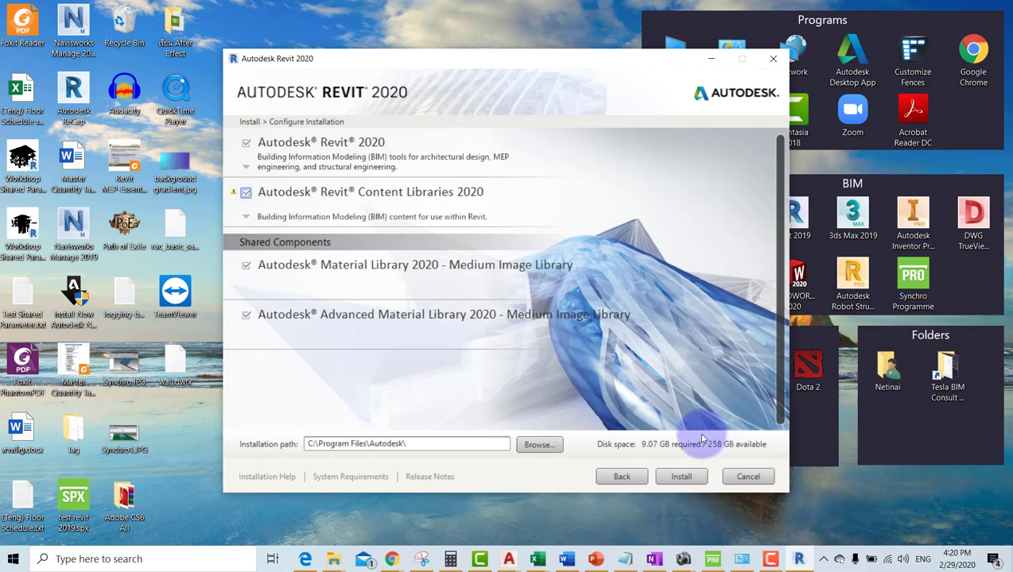
Install the selected Revit 2020 products and close the installer once installation completes.
click(681, 477)
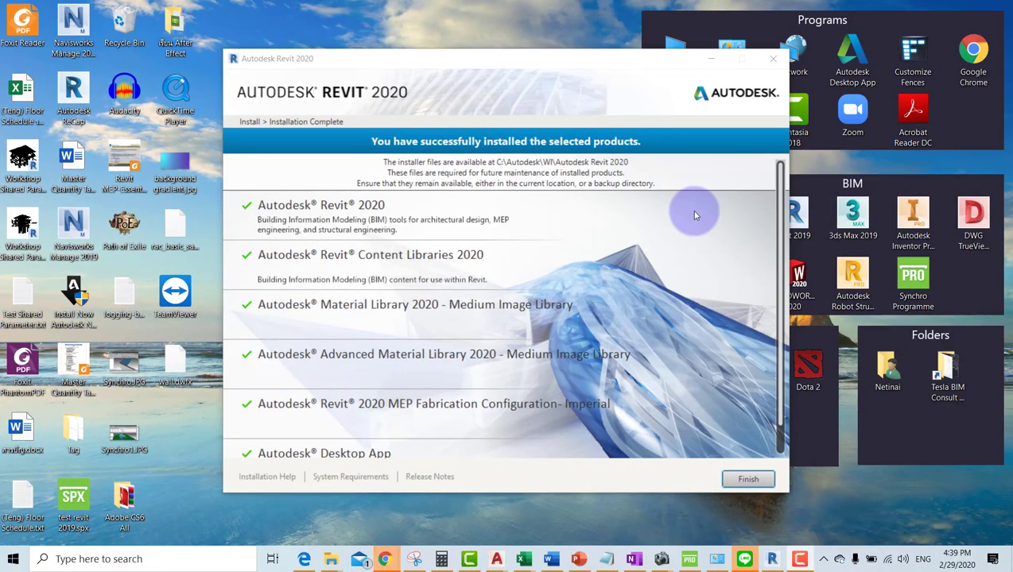
scroll(698, 270, down, 1)
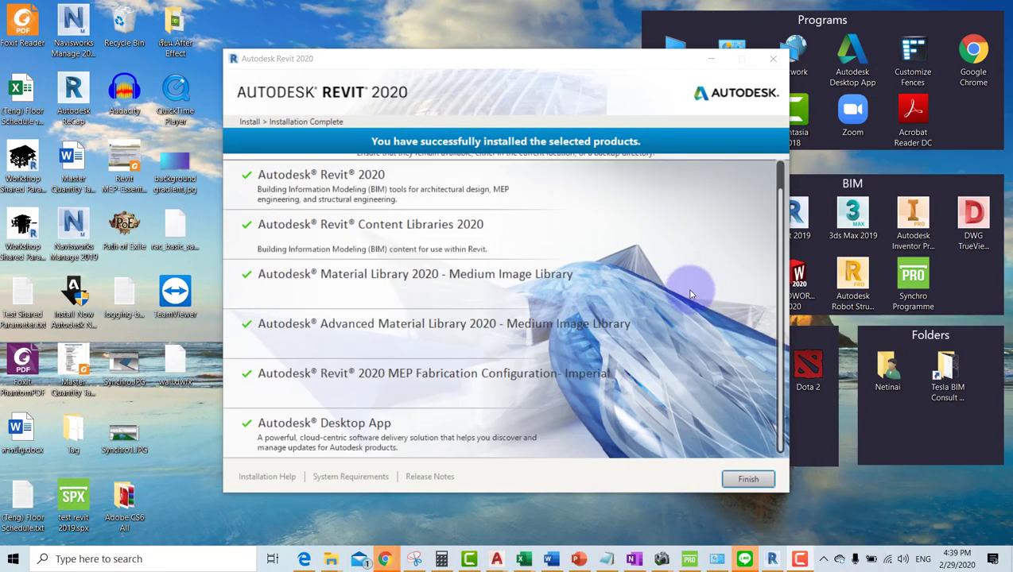
scroll(690, 293, up, 1)
scroll(690, 294, down, 1)
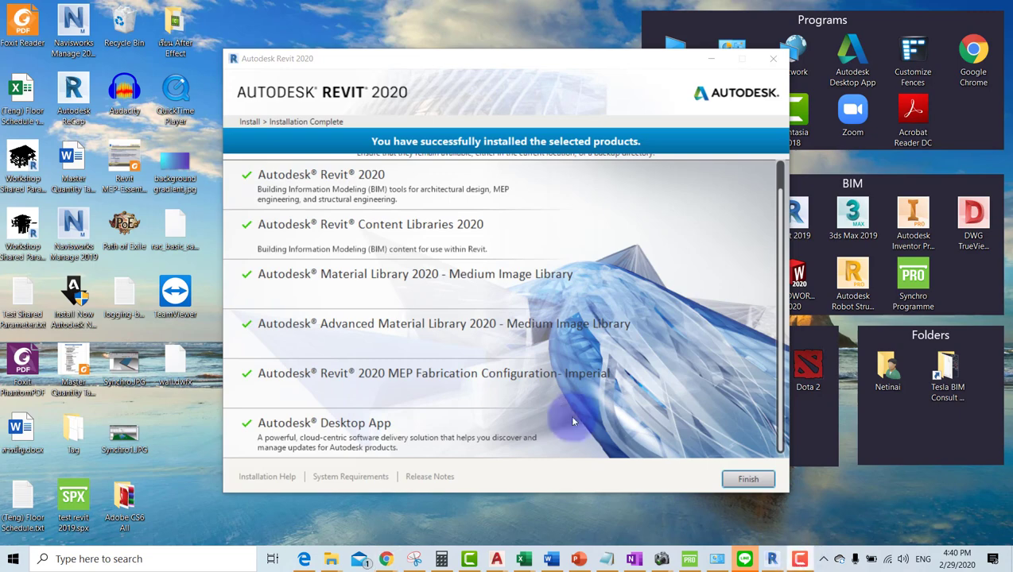
scroll(512, 326, up, 1)
scroll(513, 314, down, 1)
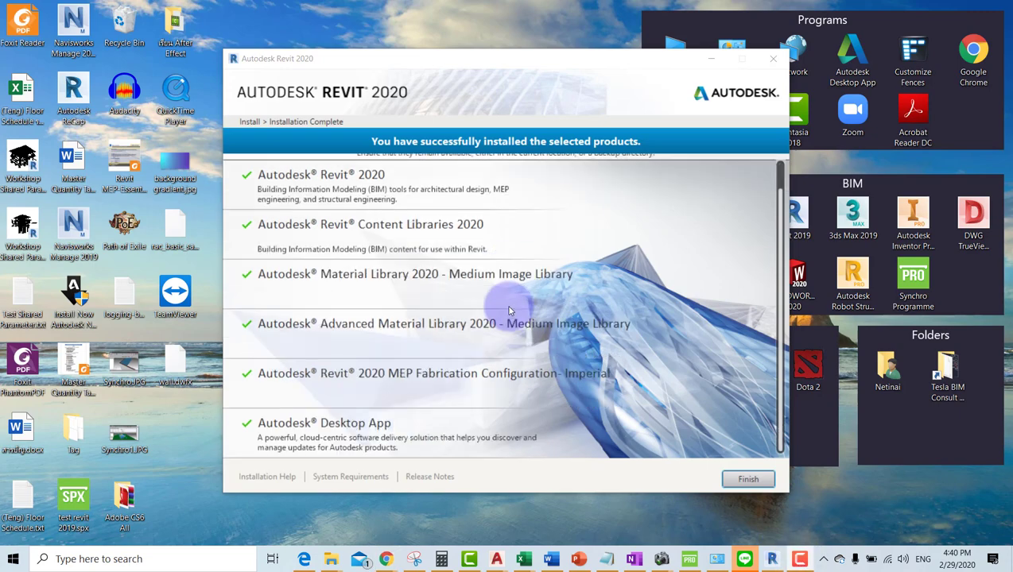
click(739, 482)
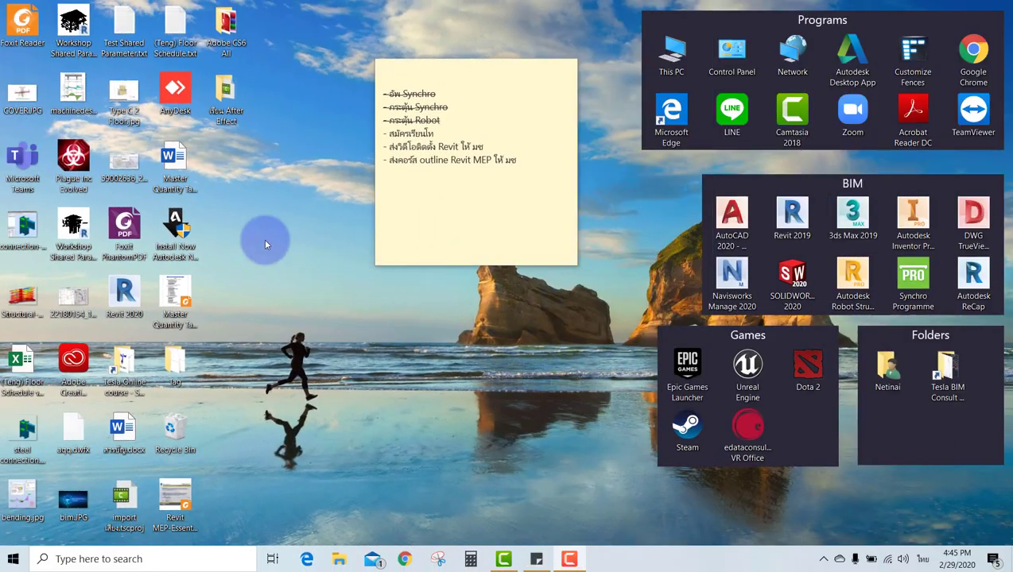
Launch Revit 2020 Student Version from its desktop shortcut and maximize the Home window.
double_click(125, 295)
drag(141, 287, 226, 155)
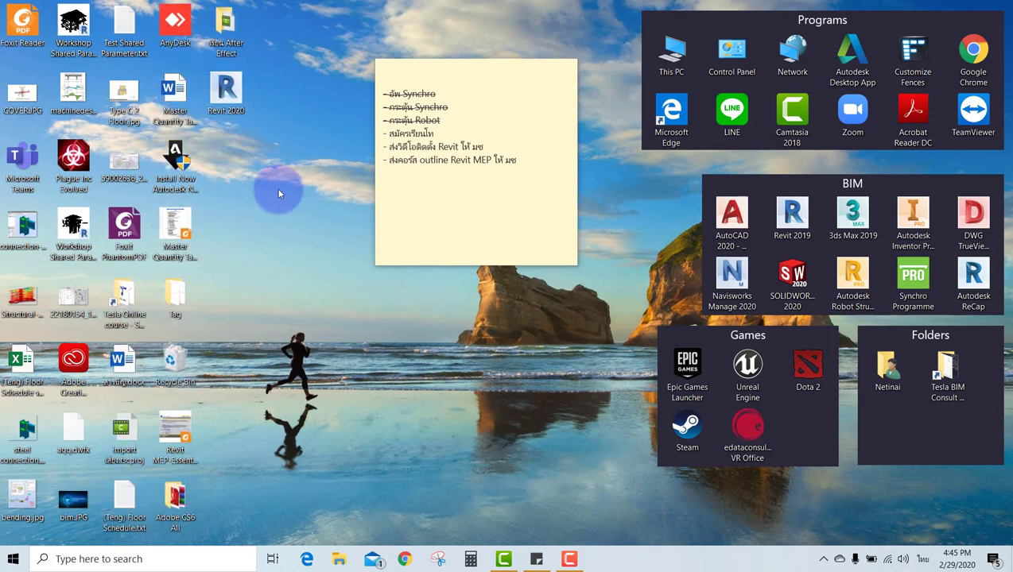
click(228, 93)
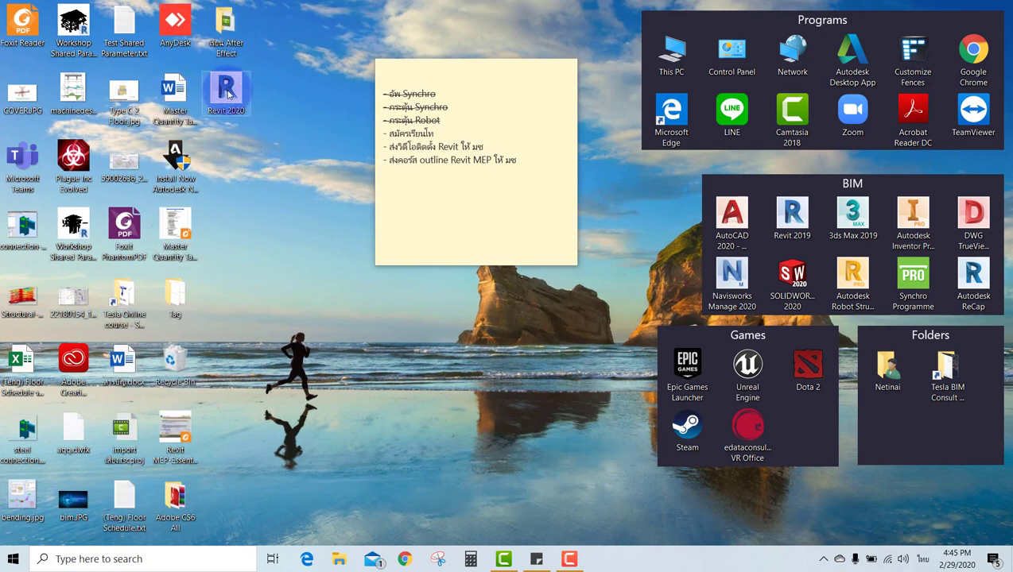
click(318, 160)
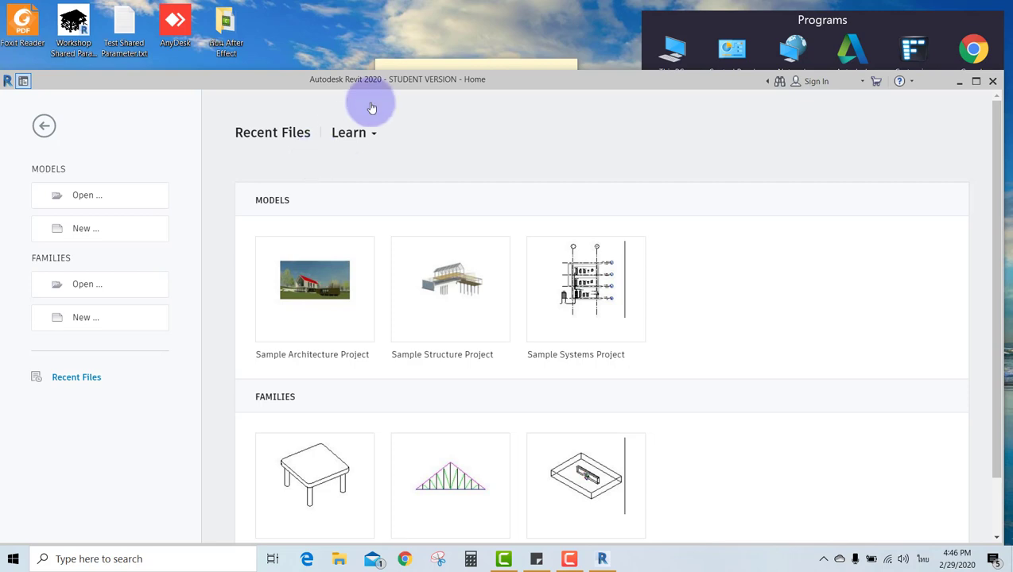
click(975, 81)
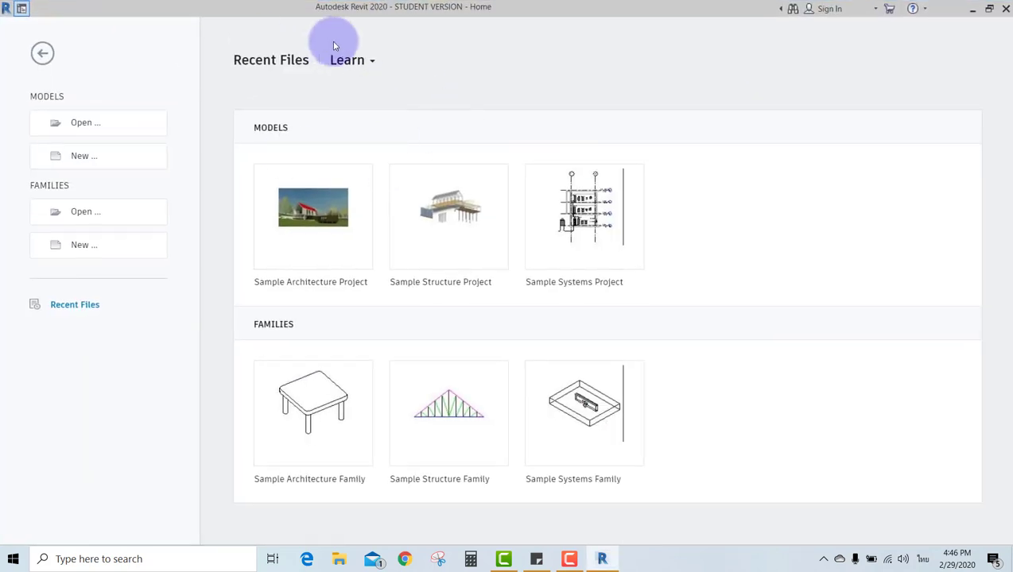
click(329, 197)
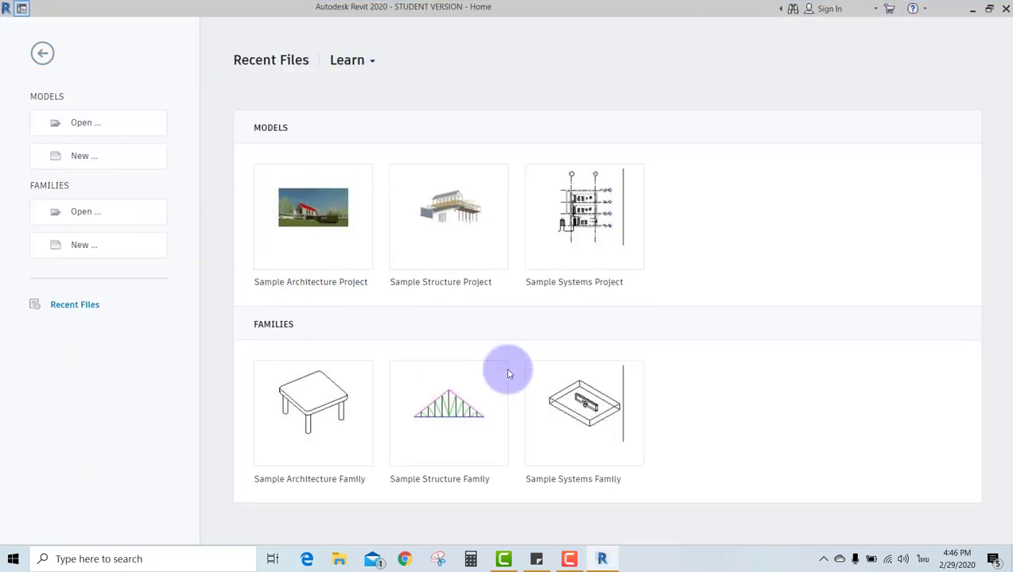
Open Autodesk Desktop App from the system tray and retry its connection to load My updates.
click(823, 560)
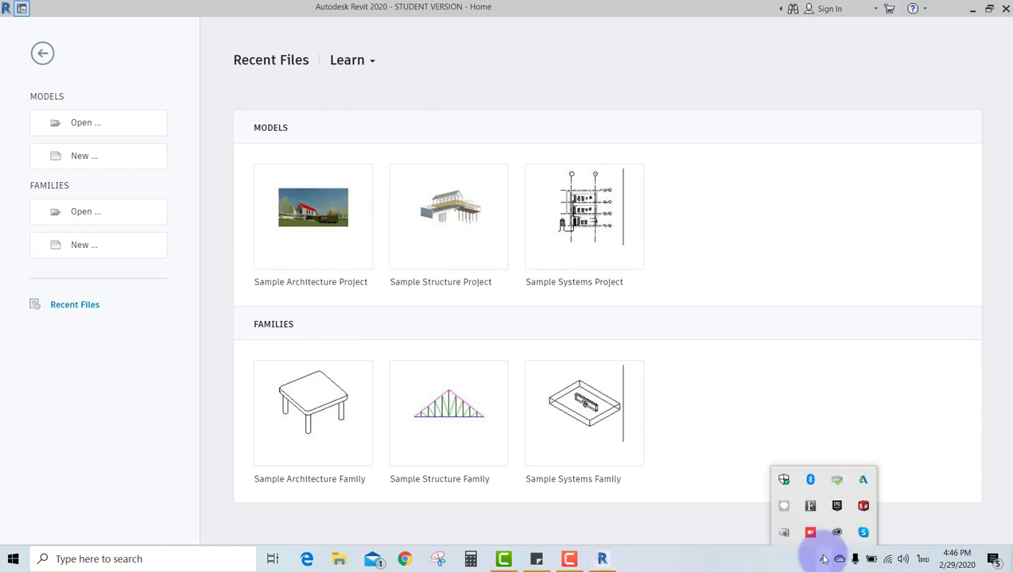
click(864, 480)
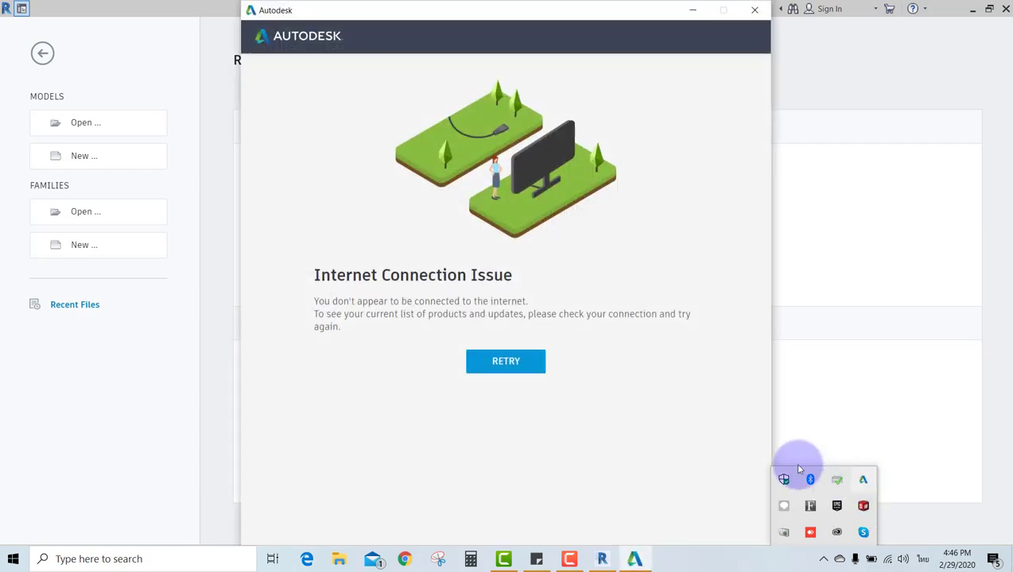
click(516, 366)
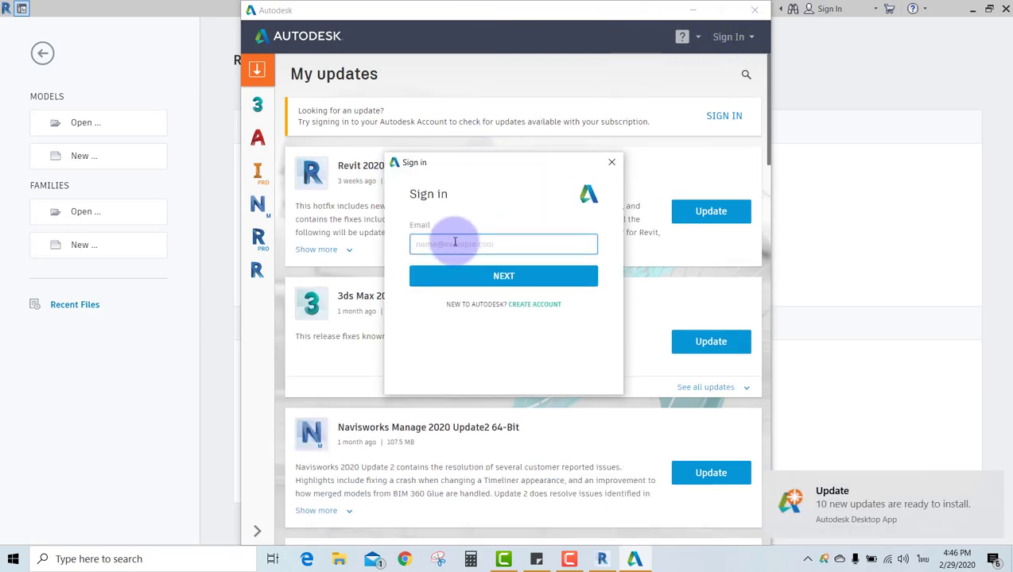
Sign in with the account e-mail, password and two-step verification code.
key(BackSpace)
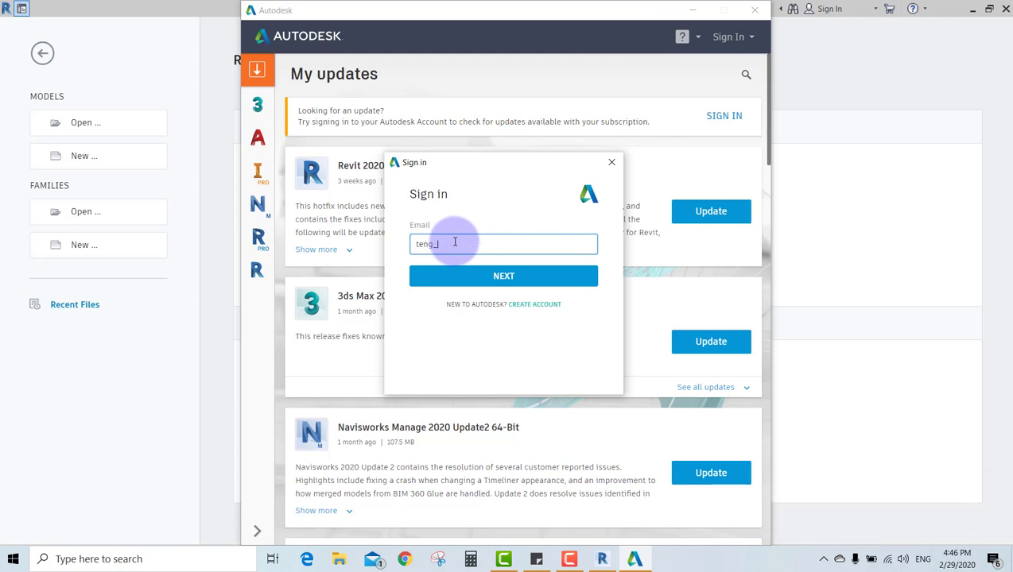
key(Return)
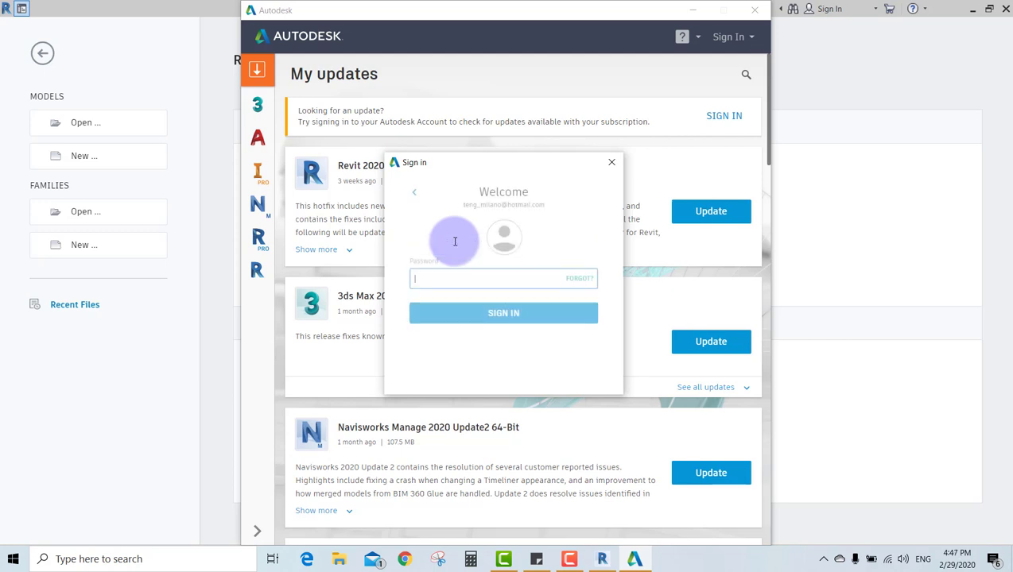
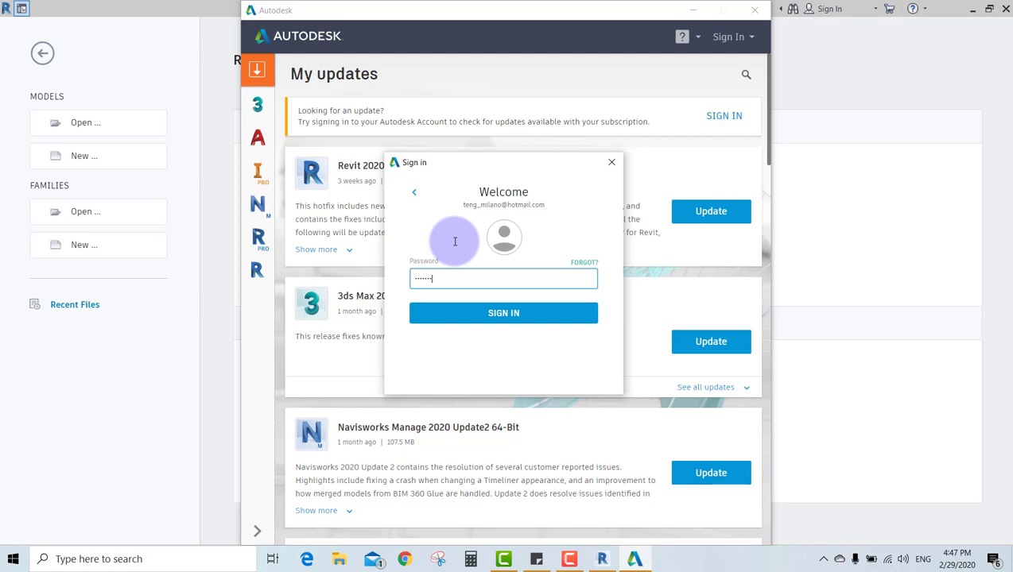
key(Return)
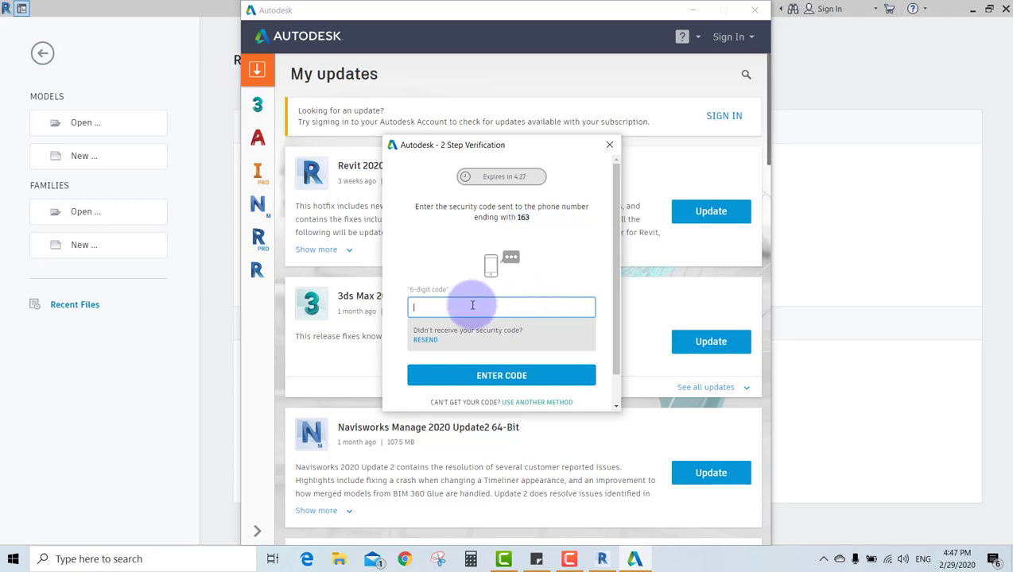
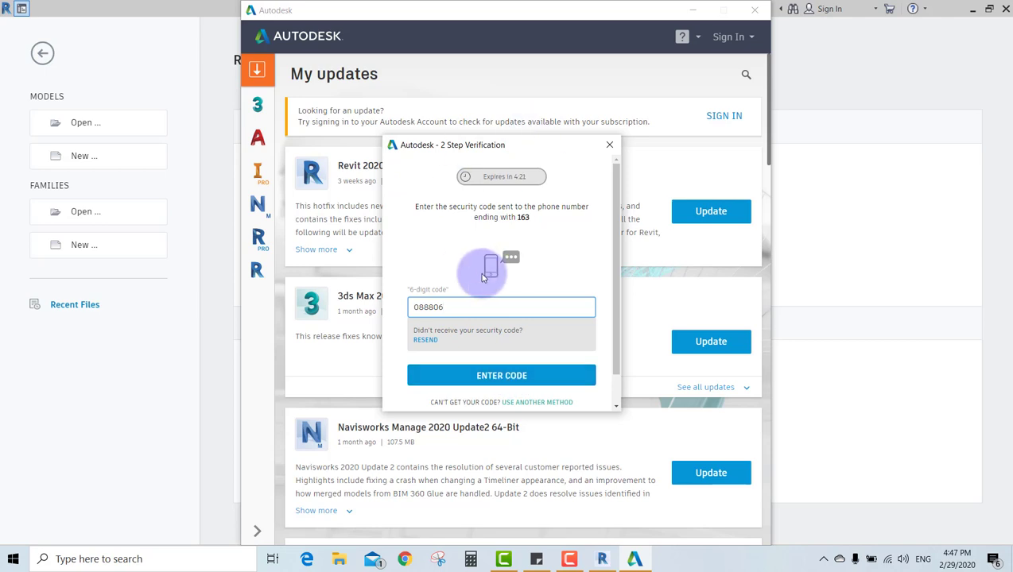
click(509, 375)
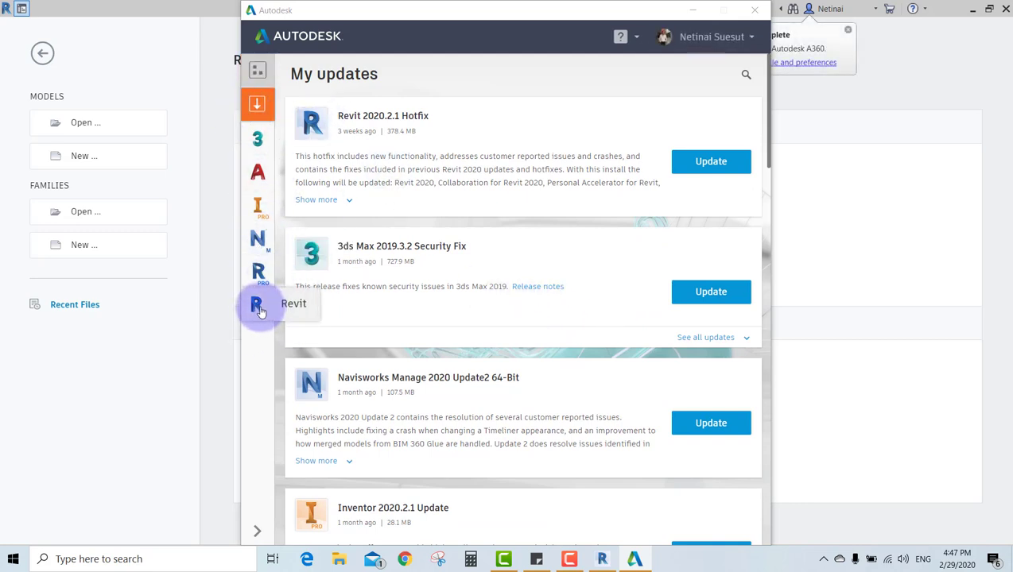
Filter to Revit updates and start downloading the Revit 2020.2.1 Hotfix (378.4 MB).
click(255, 302)
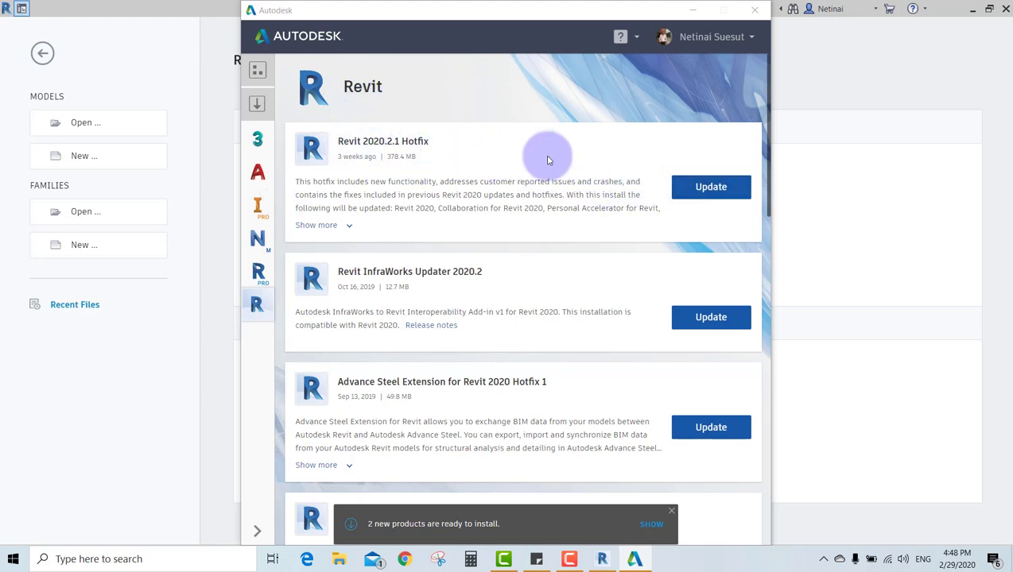
click(710, 188)
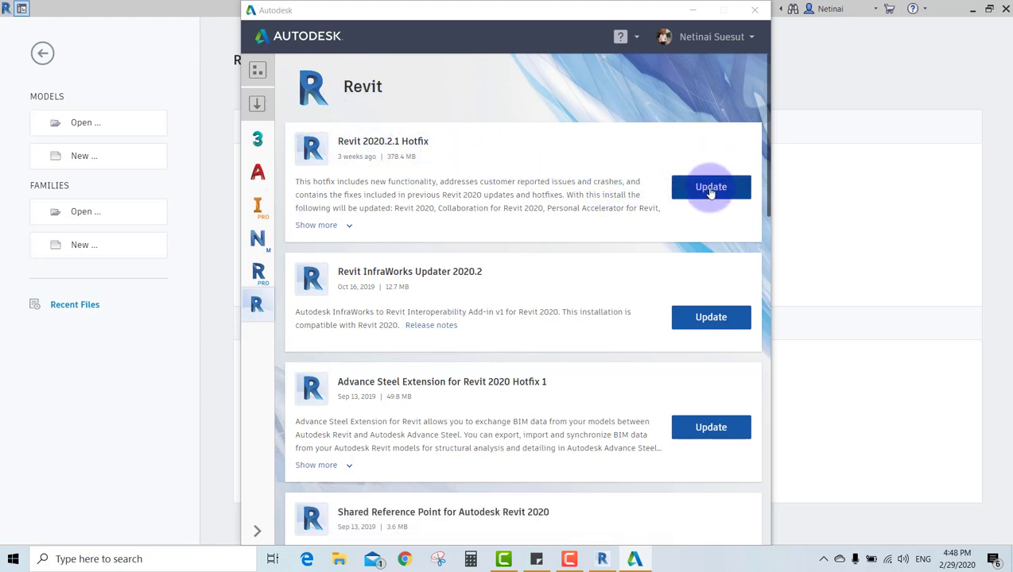
click(707, 187)
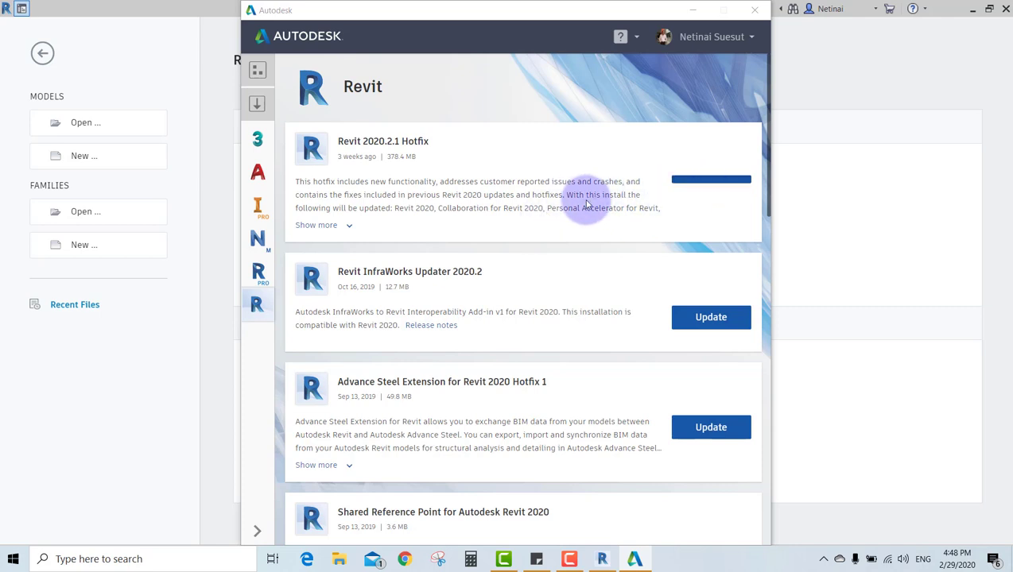